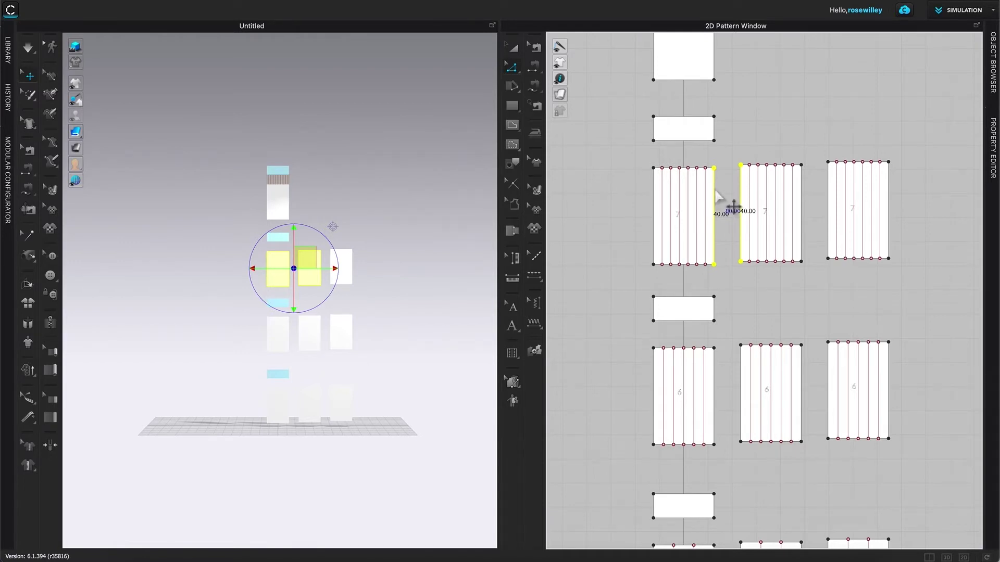
- Merge the first two panels labelled 7 along their selected facing edges
{"action": "right_click", "coordinate": [716, 192]}
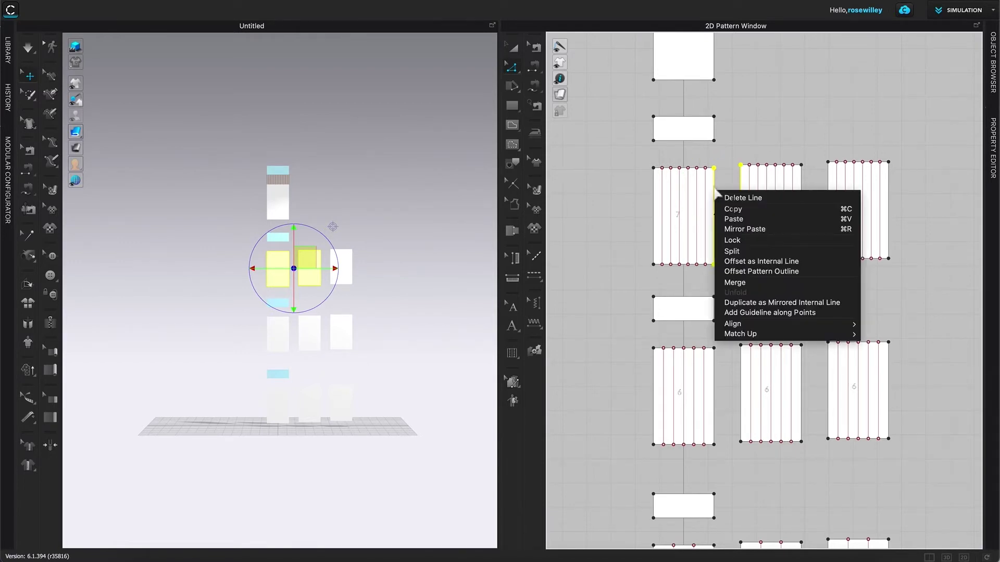
{"action": "left_click", "coordinate": [762, 286]}
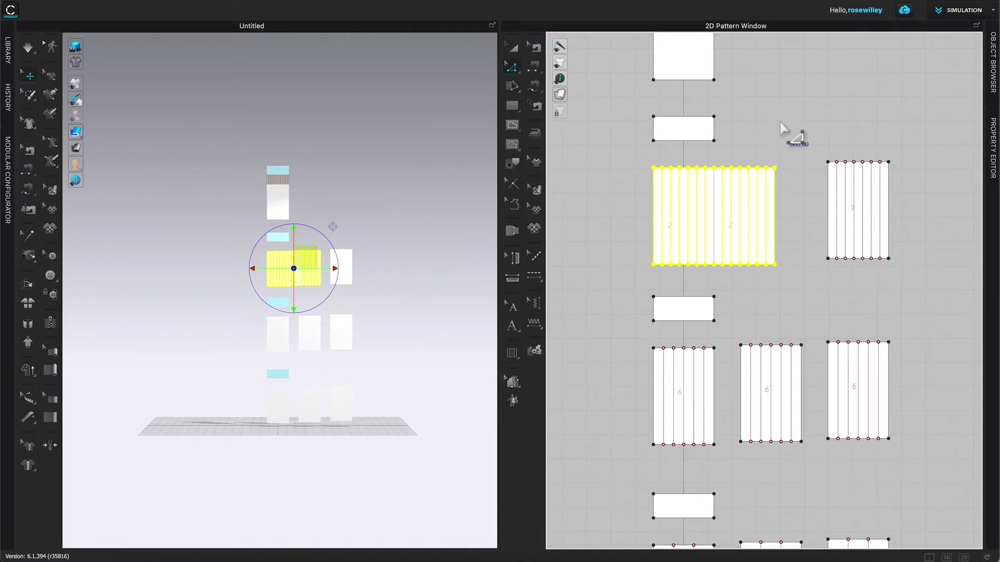
{"action": "left_click", "coordinate": [811, 117]}
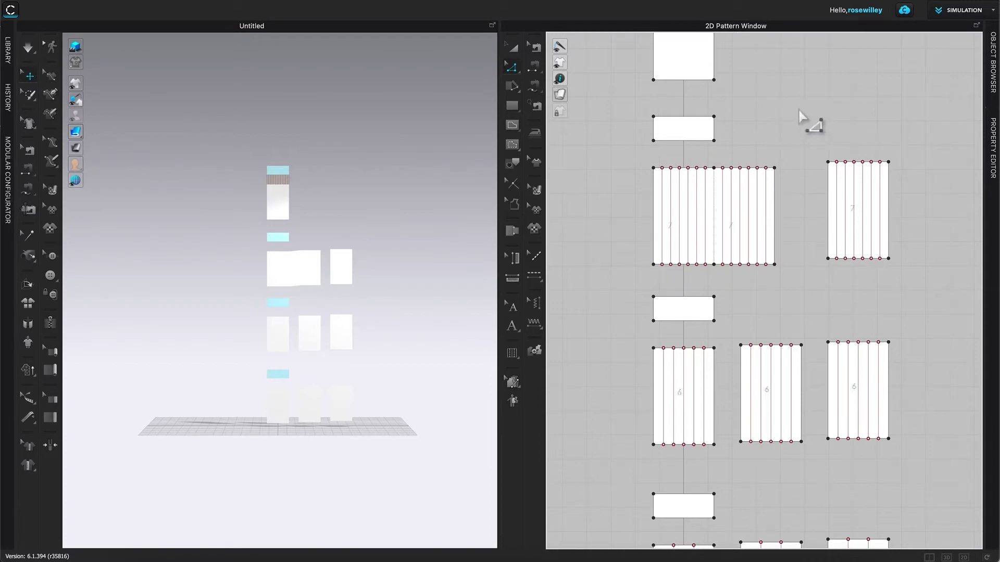
- Merge the third panel labelled 7 onto the combined panel along their facing vertical edges
{"action": "left_click", "coordinate": [768, 125]}
{"action": "left_click_drag", "start_coordinate": [768, 125], "coordinate": [835, 273]}
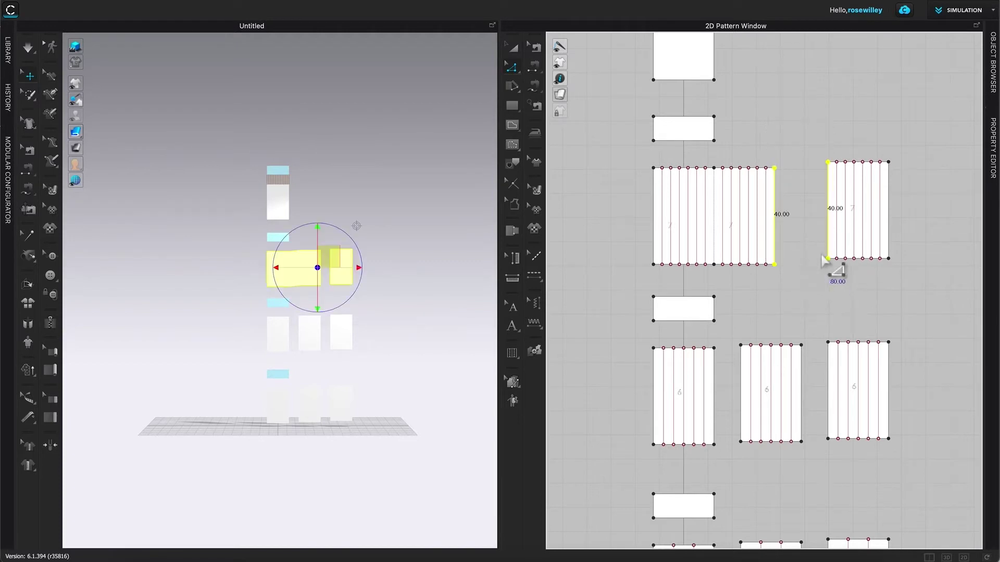
{"action": "right_click", "coordinate": [777, 190]}
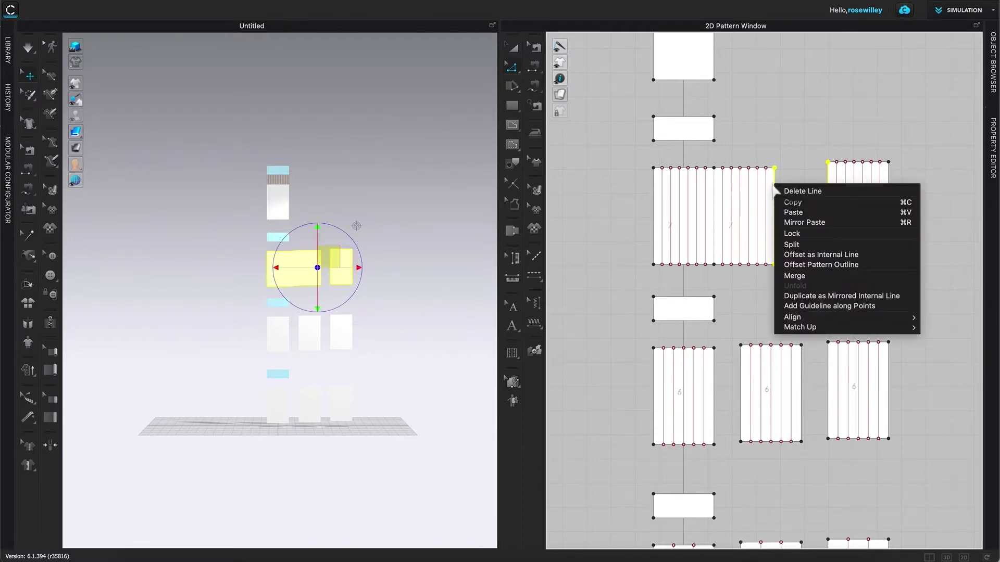
{"action": "left_click", "coordinate": [812, 276]}
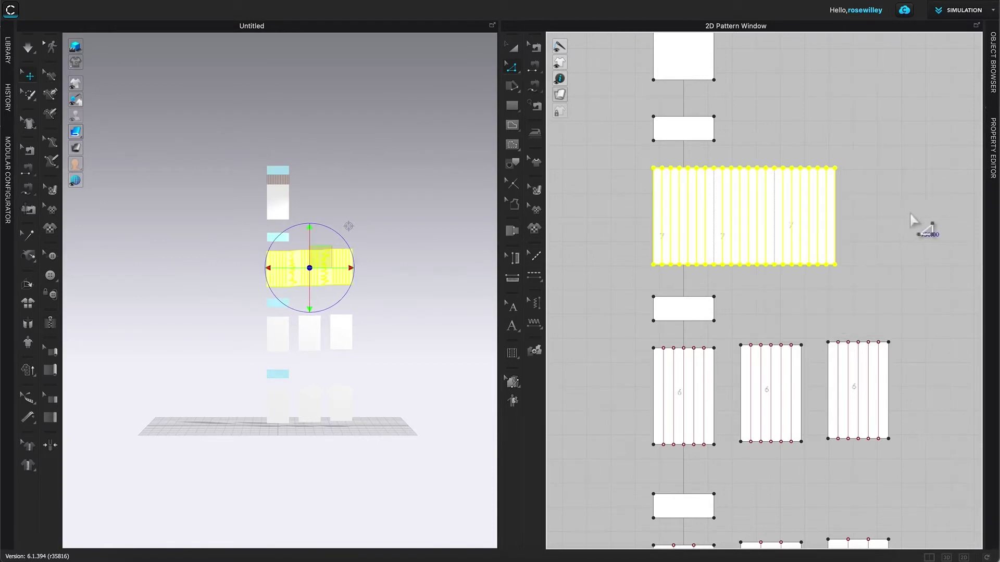
{"action": "scroll", "coordinate": [894, 221], "scroll_direction": "up", "scroll_amount": 1}
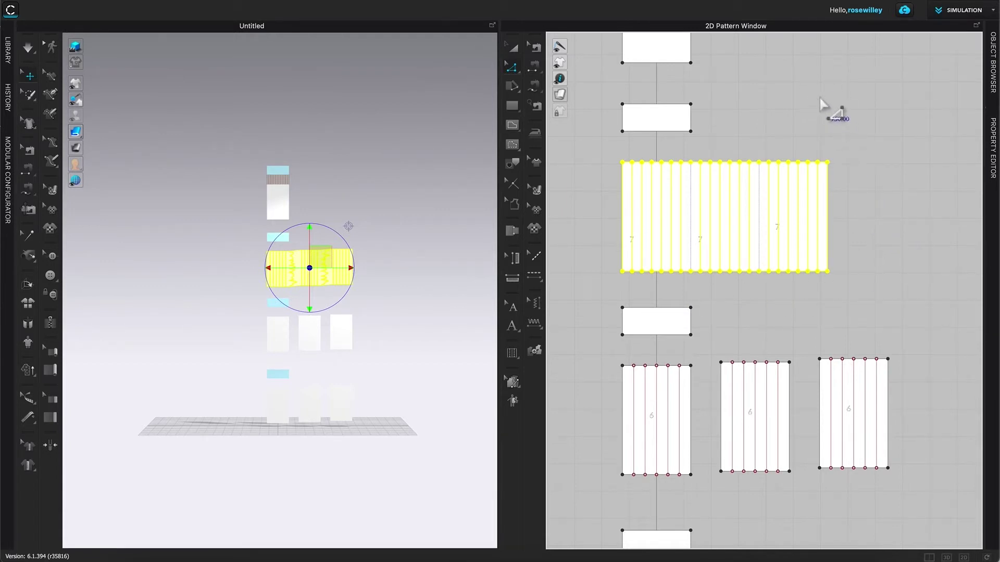
{"action": "left_click", "coordinate": [802, 112]}
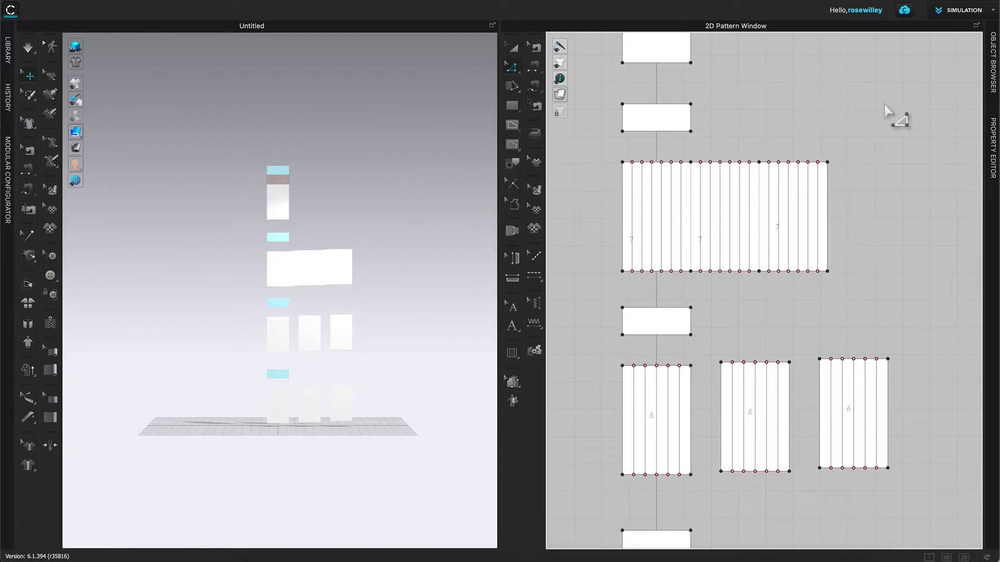
- Draw full-height vertical internal lines along both merge seams of the combined panel labelled 7
{"action": "scroll", "coordinate": [681, 269], "scroll_direction": "up", "scroll_amount": 2}
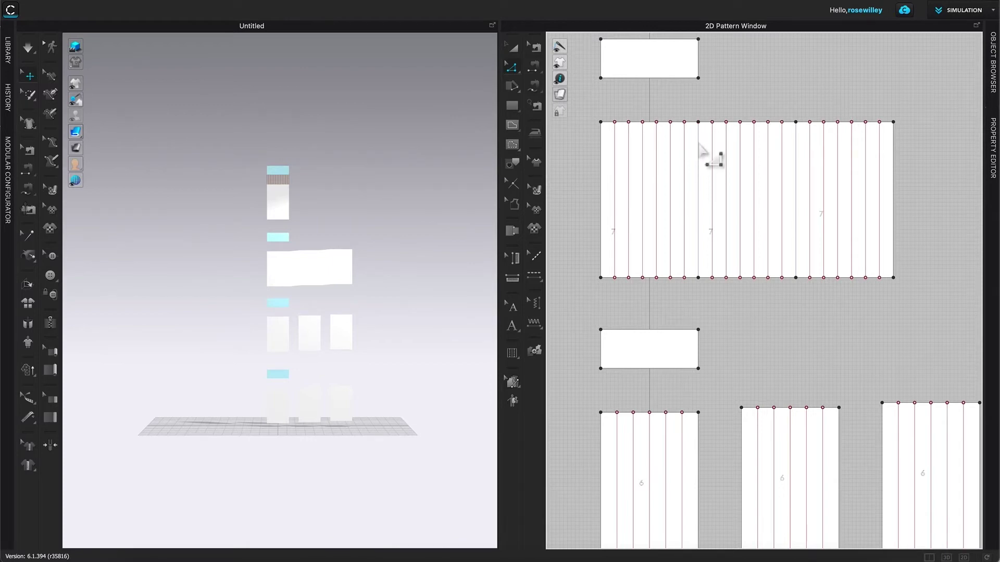
{"action": "key", "text": "g"}
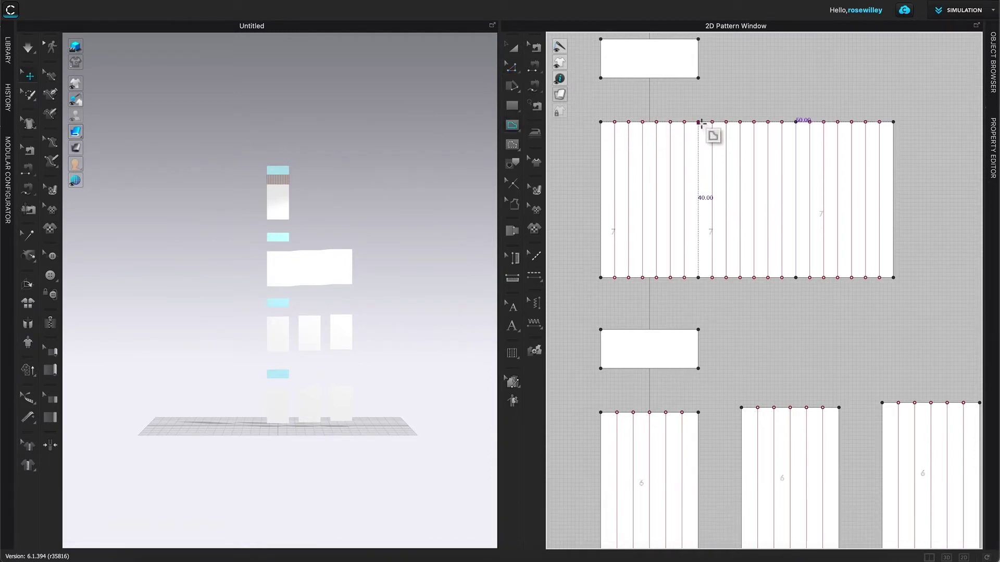
{"action": "left_click", "coordinate": [698, 122]}
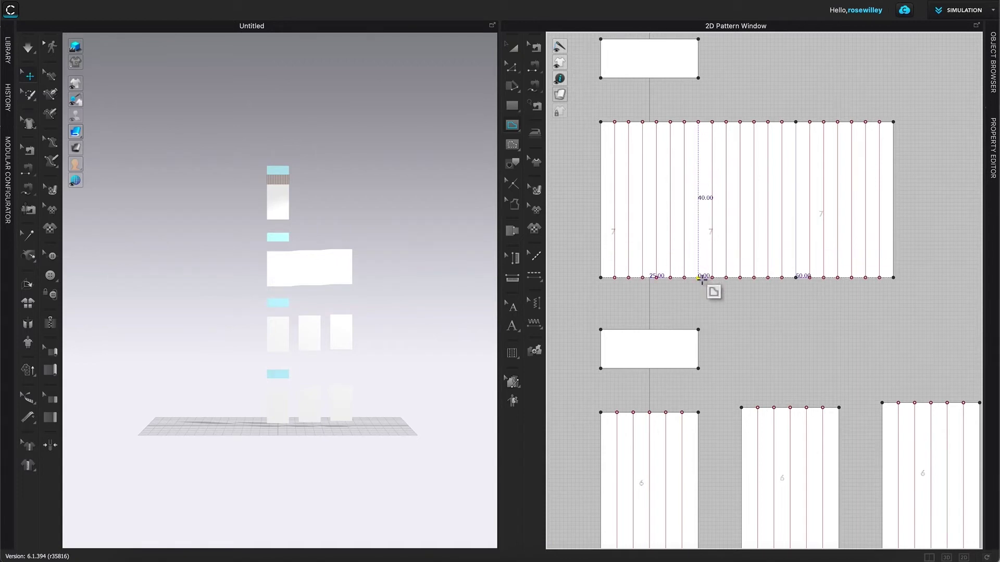
{"action": "scroll", "coordinate": [699, 278], "scroll_direction": "up", "scroll_amount": 1}
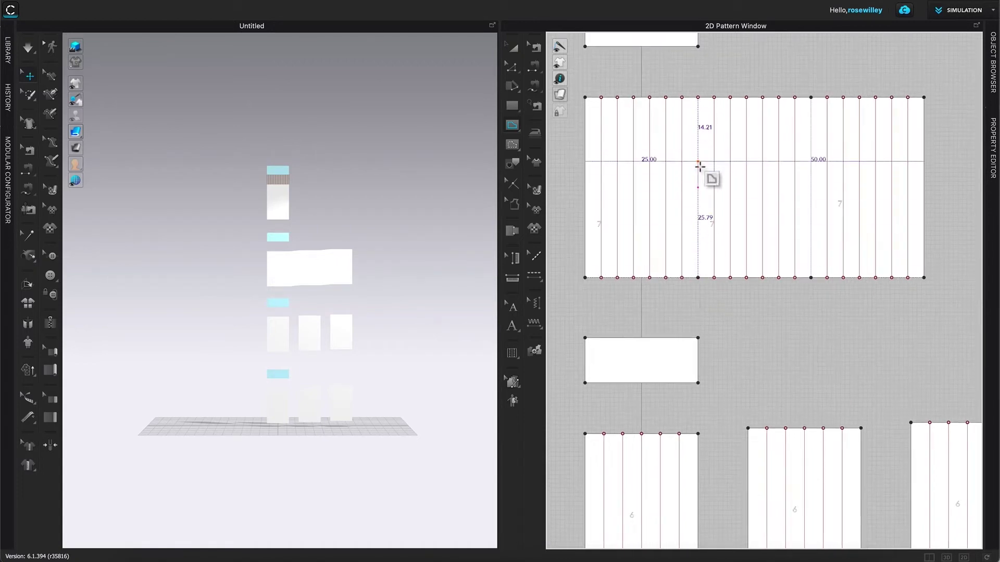
{"action": "left_click", "coordinate": [698, 278]}
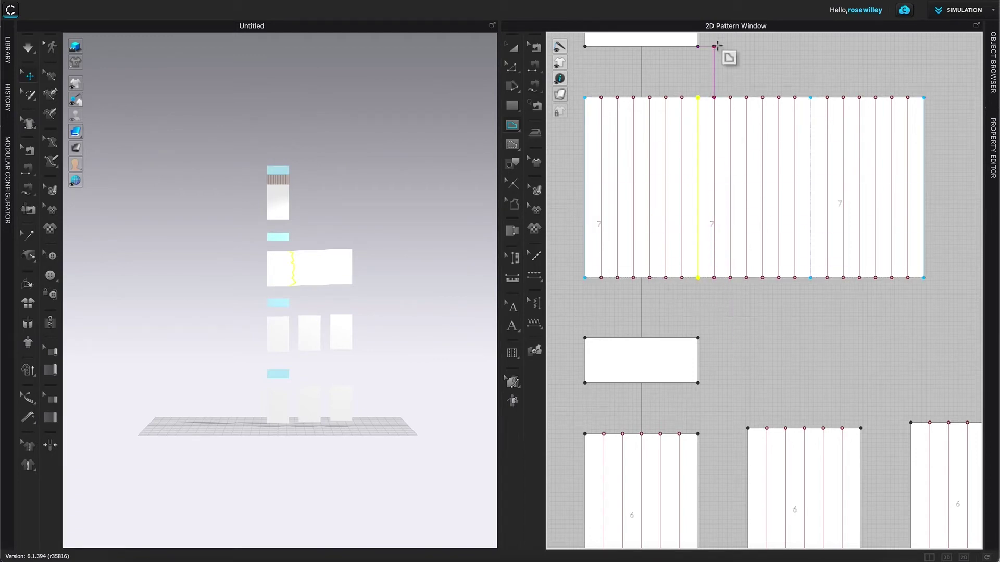
{"action": "left_click", "coordinate": [811, 98]}
{"action": "left_click", "coordinate": [811, 279]}
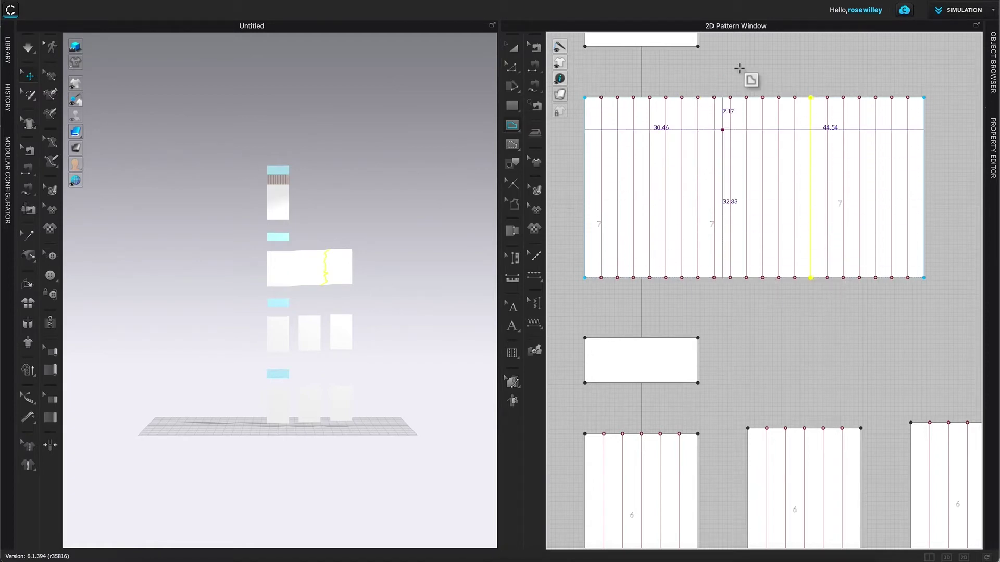
- With Edit Pattern, merge the first two panels labelled 6 along their facing vertical edges
{"action": "scroll", "coordinate": [808, 205], "scroll_direction": "down", "scroll_amount": 3}
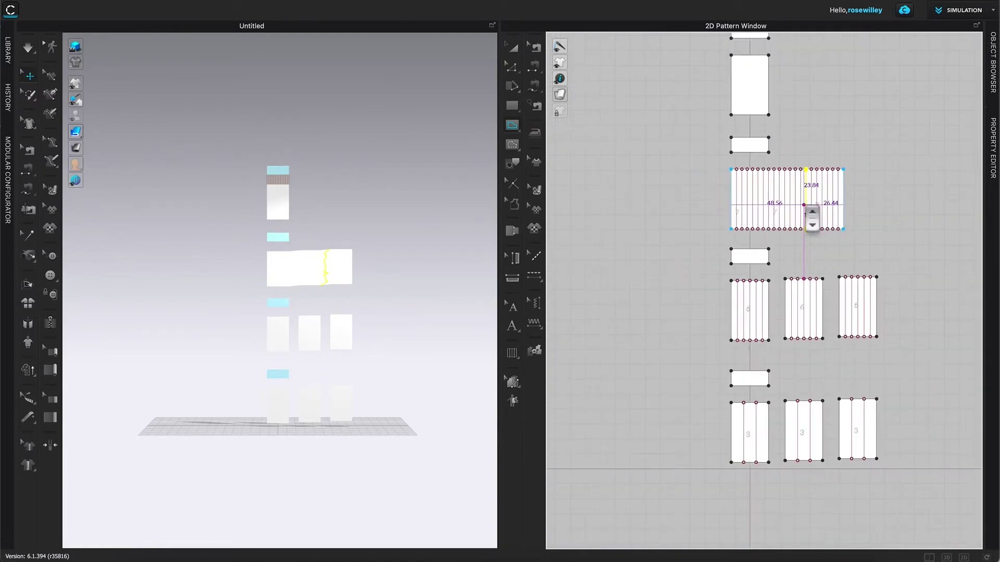
{"action": "scroll", "coordinate": [859, 336], "scroll_direction": "up", "scroll_amount": 4}
{"action": "scroll", "coordinate": [852, 330], "scroll_direction": "up", "scroll_amount": 1}
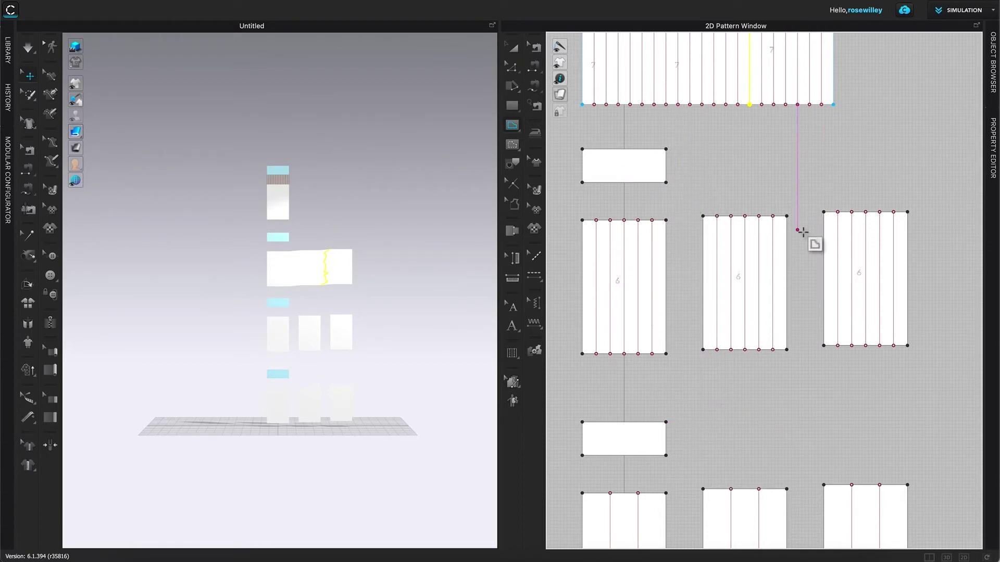
{"action": "key", "text": "z"}
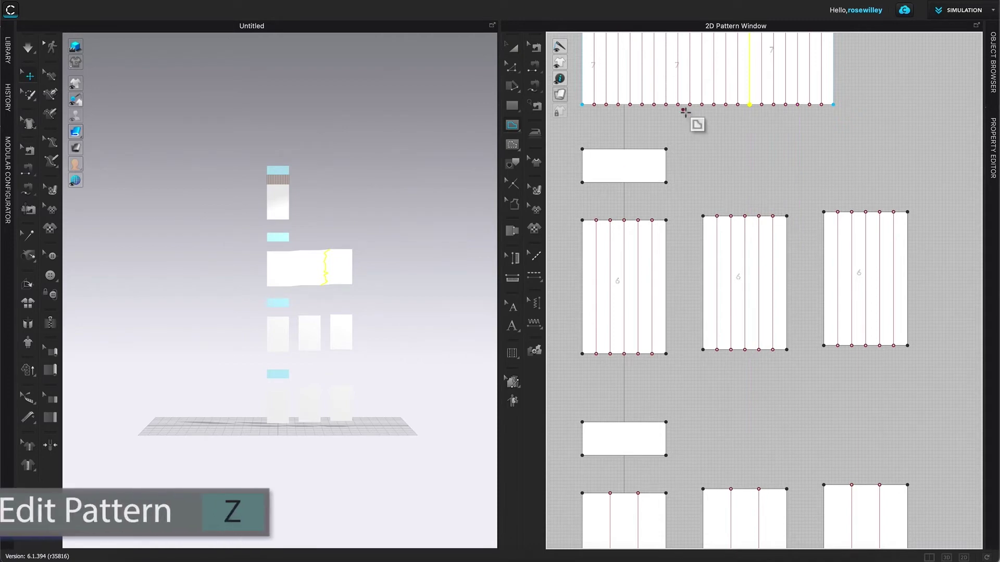
{"action": "left_click", "coordinate": [513, 71]}
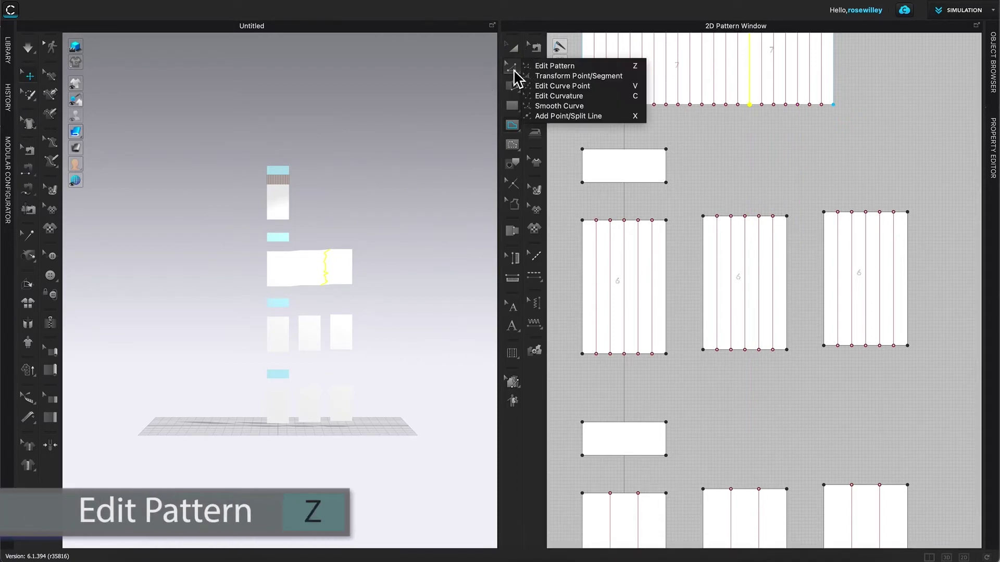
{"action": "left_click", "coordinate": [541, 66]}
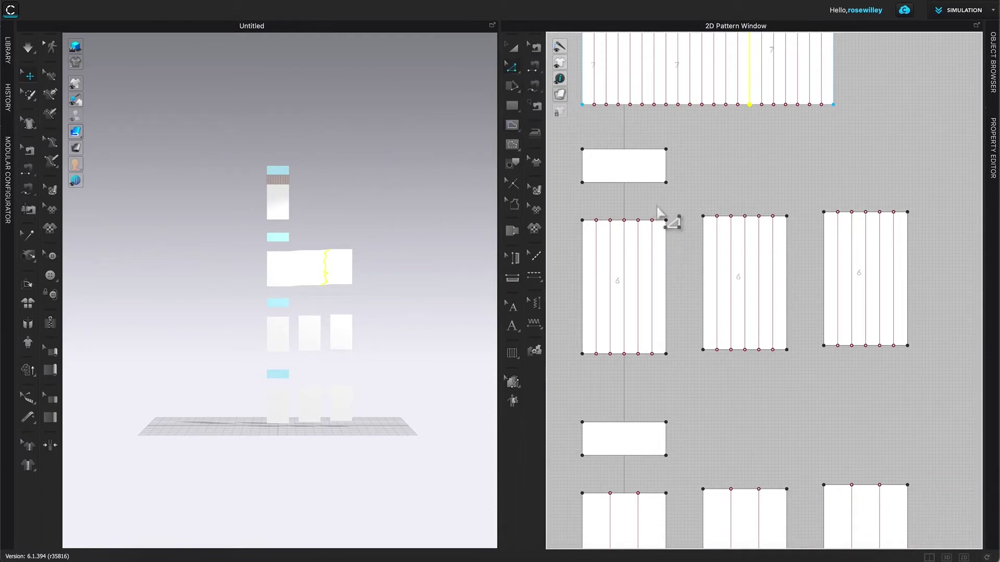
{"action": "left_click", "coordinate": [667, 243]}
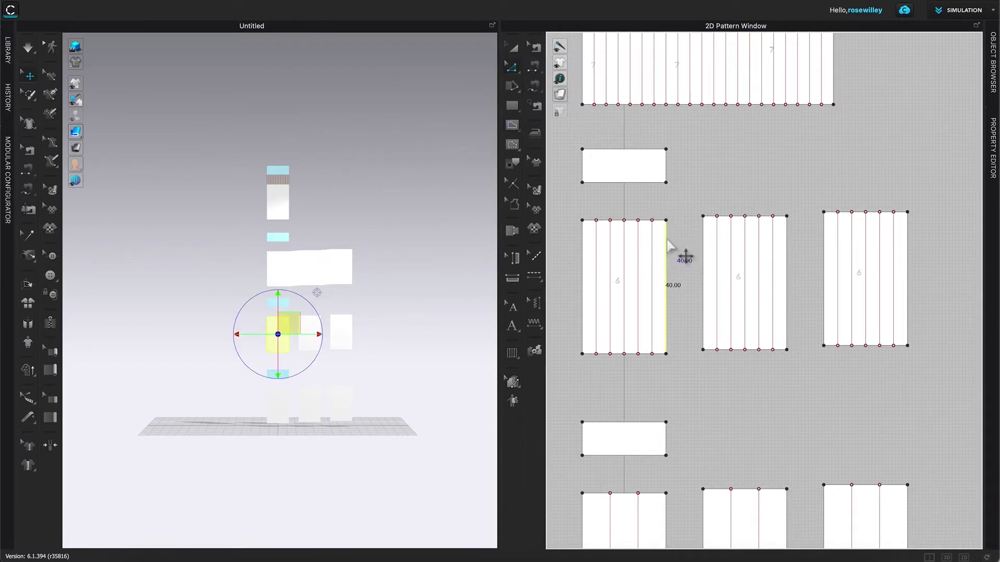
{"action": "left_click", "coordinate": [703, 270], "text": "shift"}
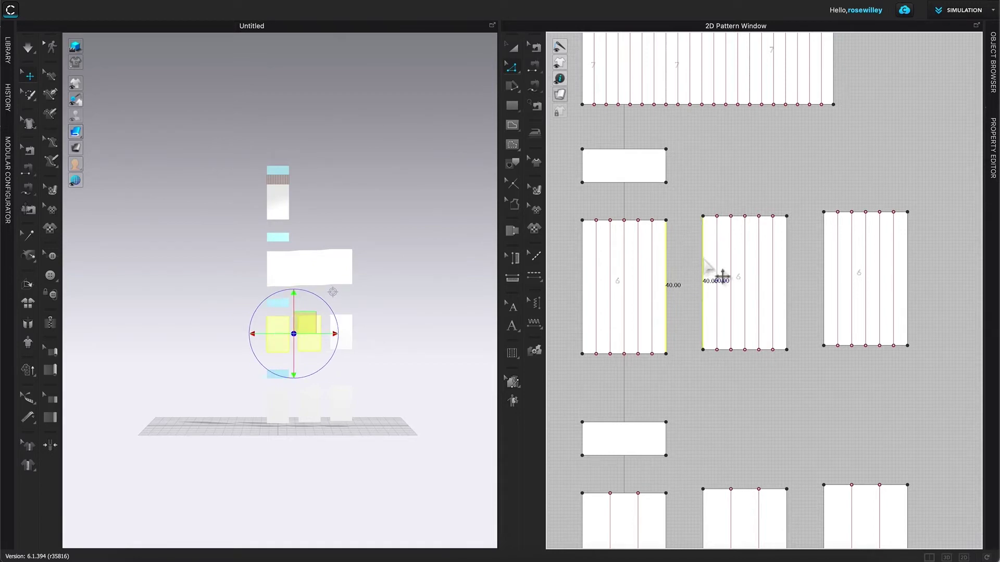
{"action": "right_click", "coordinate": [670, 251]}
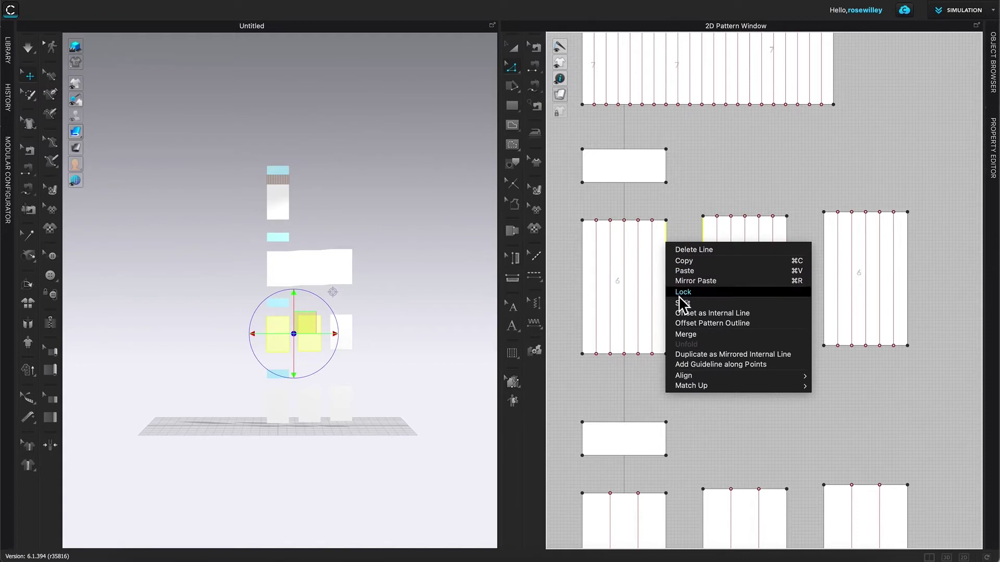
{"action": "left_click", "coordinate": [685, 335]}
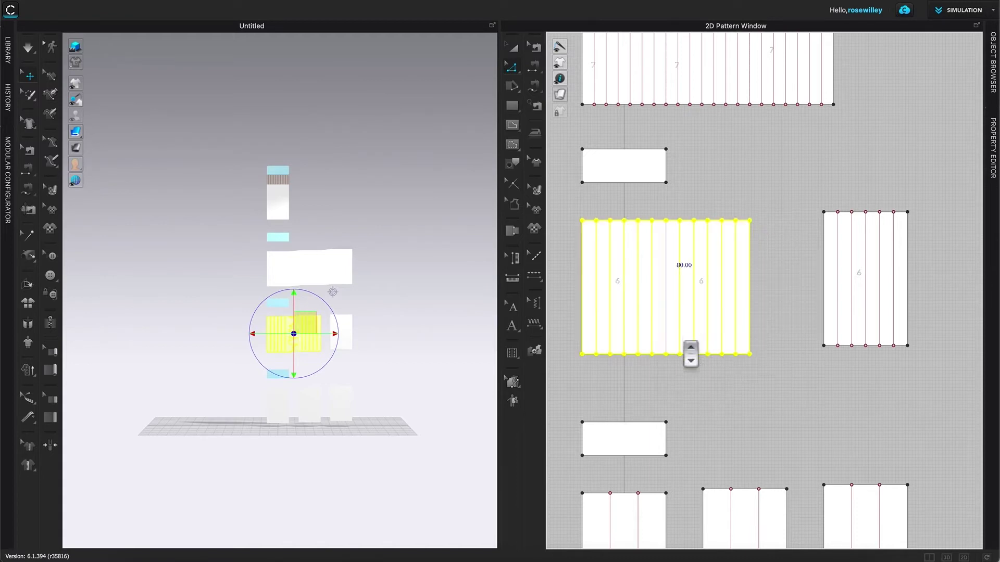
- Merge the third panel labelled 6 onto the combined panel along their facing vertical edges
{"action": "left_click", "coordinate": [751, 286]}
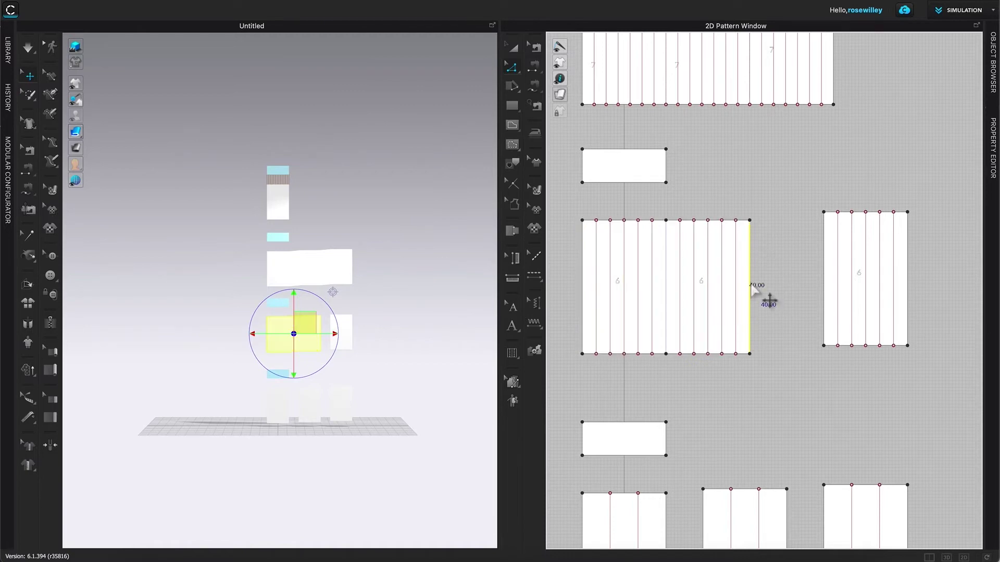
{"action": "left_click", "coordinate": [825, 290], "text": "shift"}
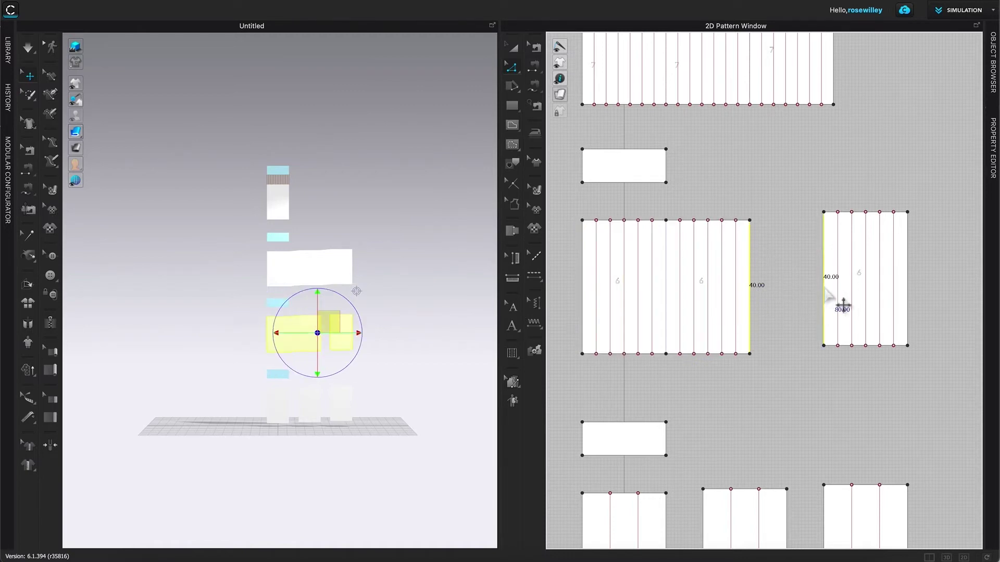
{"action": "right_click", "coordinate": [826, 291]}
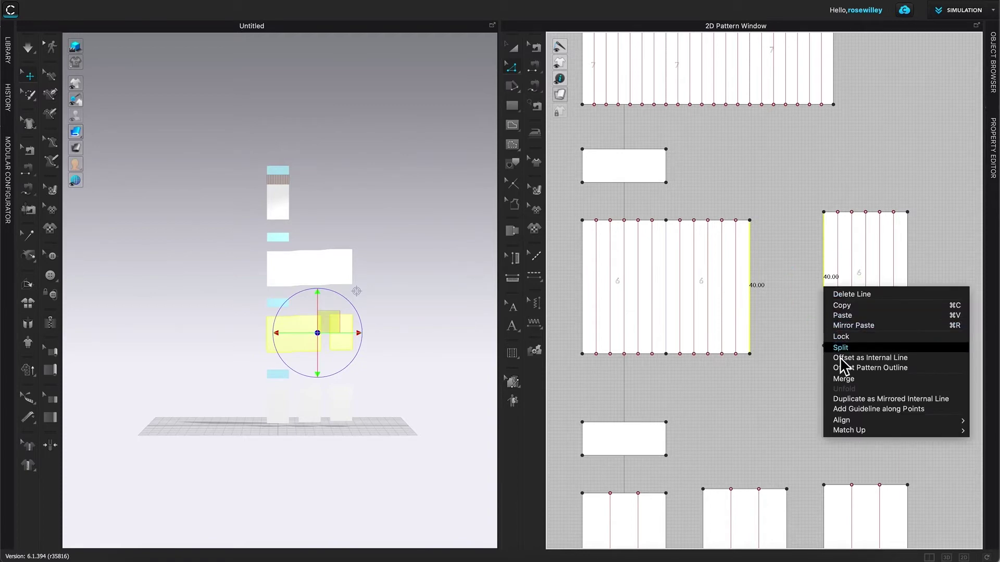
{"action": "left_click", "coordinate": [844, 380]}
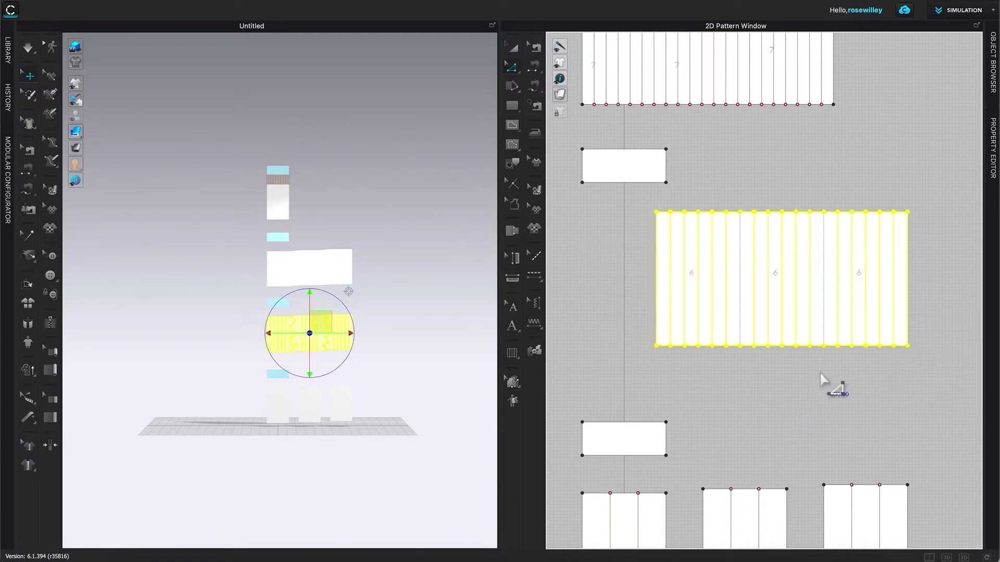
{"action": "scroll", "coordinate": [781, 281], "scroll_direction": "down", "scroll_amount": 3}
{"action": "scroll", "coordinate": [782, 281], "scroll_direction": "up", "scroll_amount": 5}
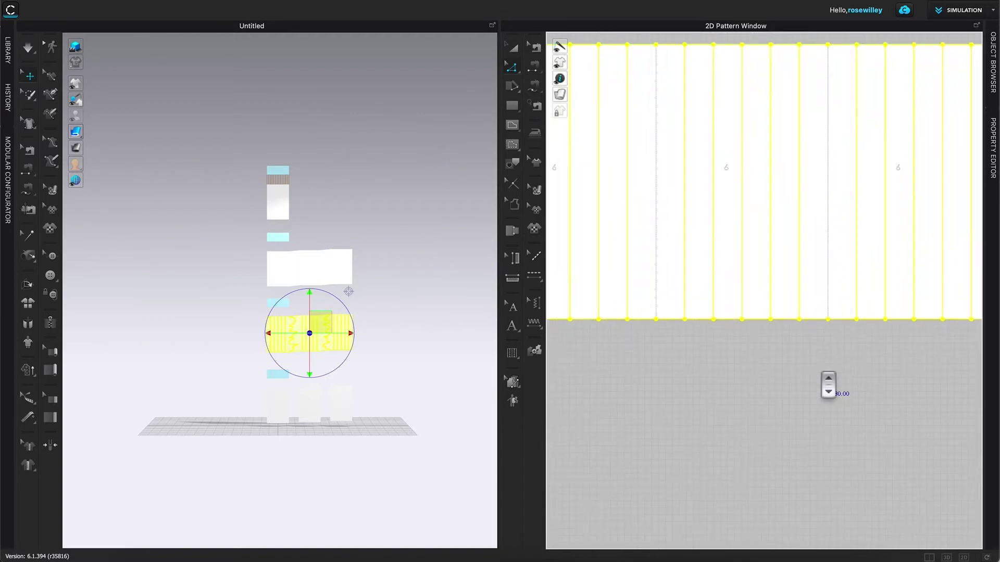
{"action": "scroll", "coordinate": [828, 385], "scroll_direction": "down", "scroll_amount": 1}
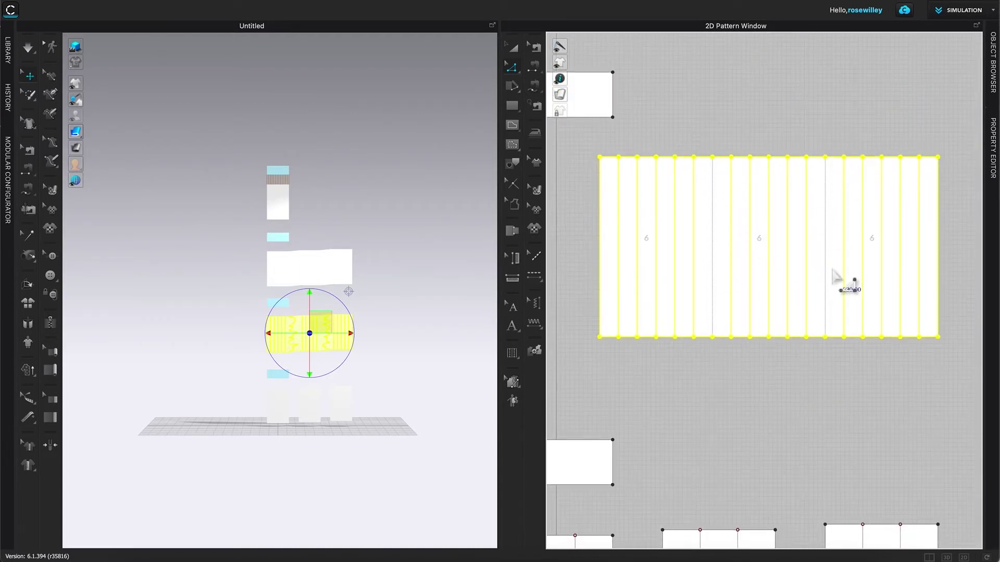
{"action": "left_click", "coordinate": [847, 90]}
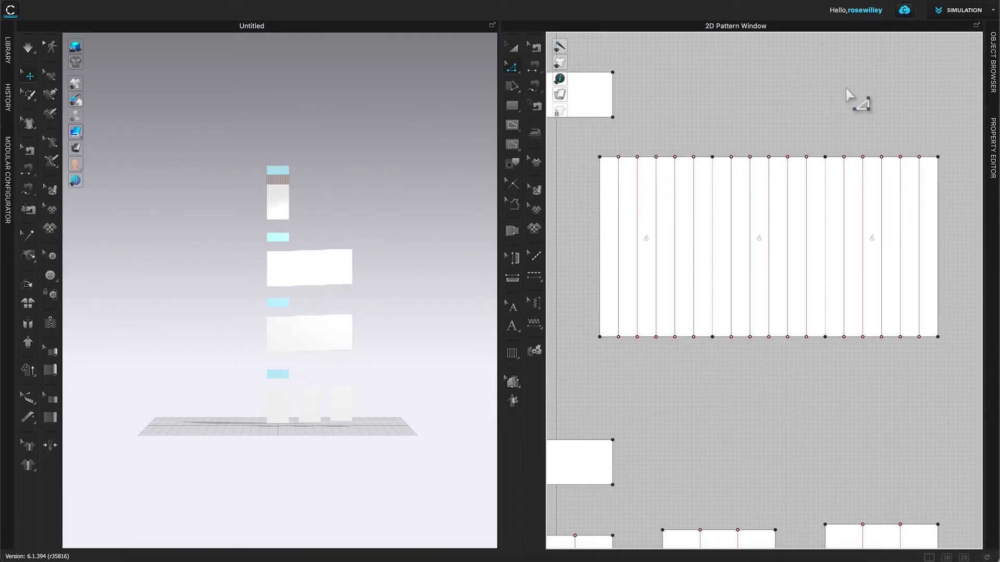
- Draw full-height vertical internal lines on the combined panel labelled 6, along the fold line just before the first seam and along the second seam
{"action": "scroll", "coordinate": [847, 90], "scroll_direction": "up", "scroll_amount": 1}
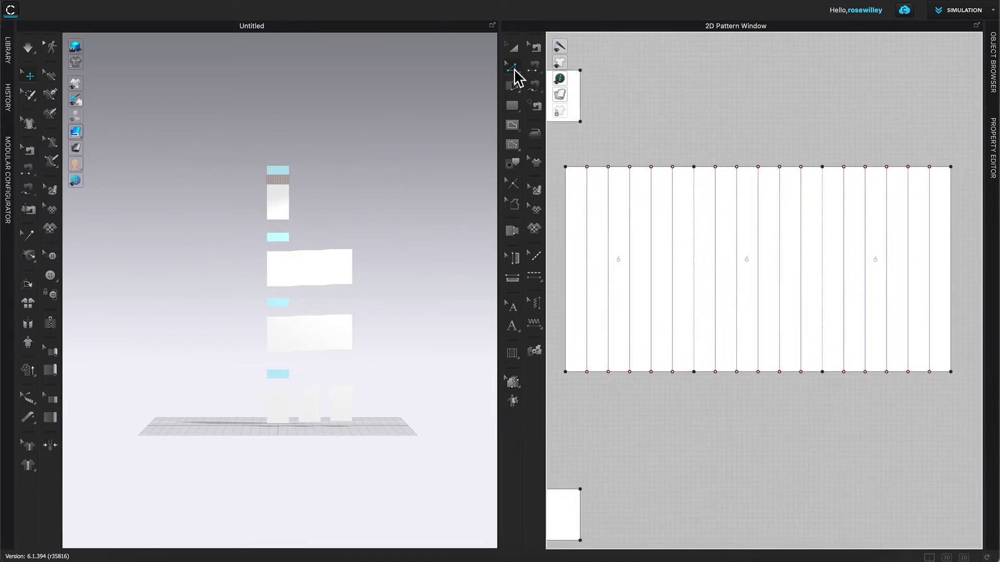
{"action": "left_click", "coordinate": [514, 125]}
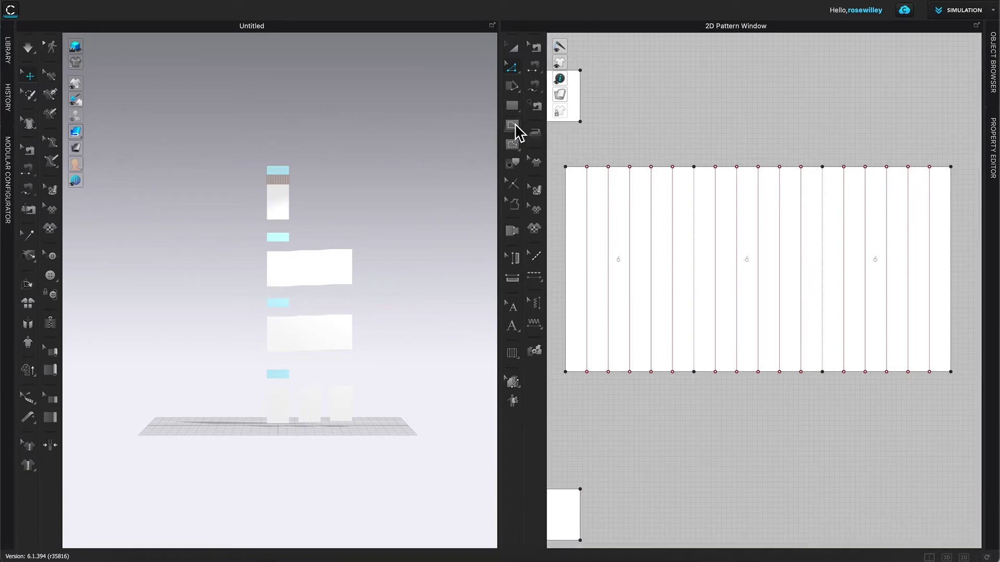
{"action": "left_click", "coordinate": [672, 167]}
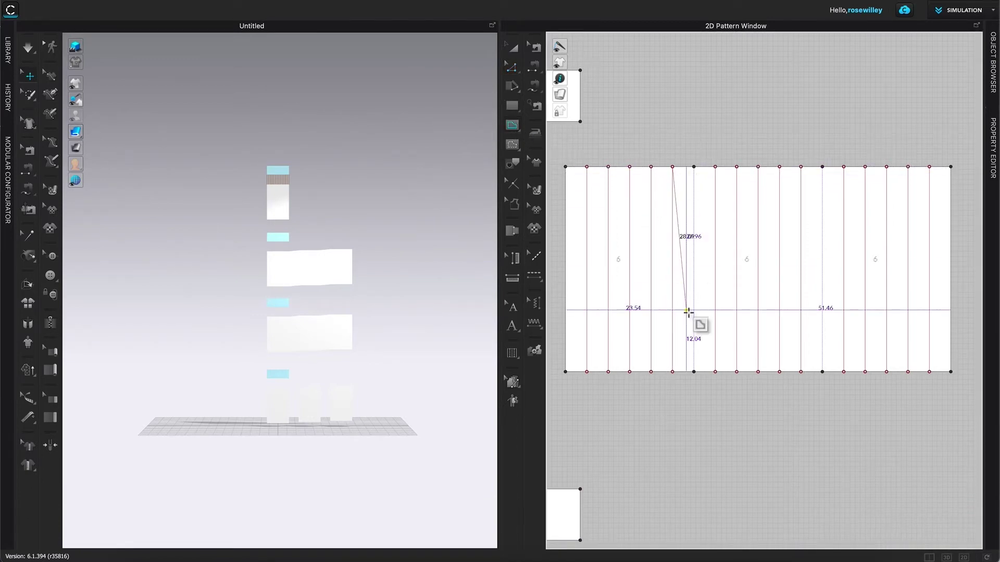
{"action": "left_click", "coordinate": [672, 372]}
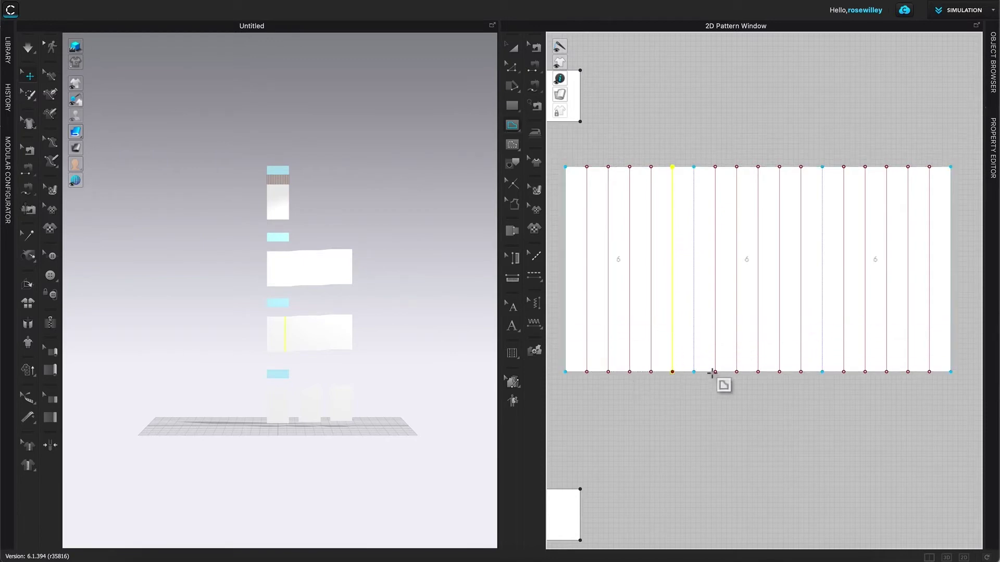
{"action": "left_click", "coordinate": [825, 167]}
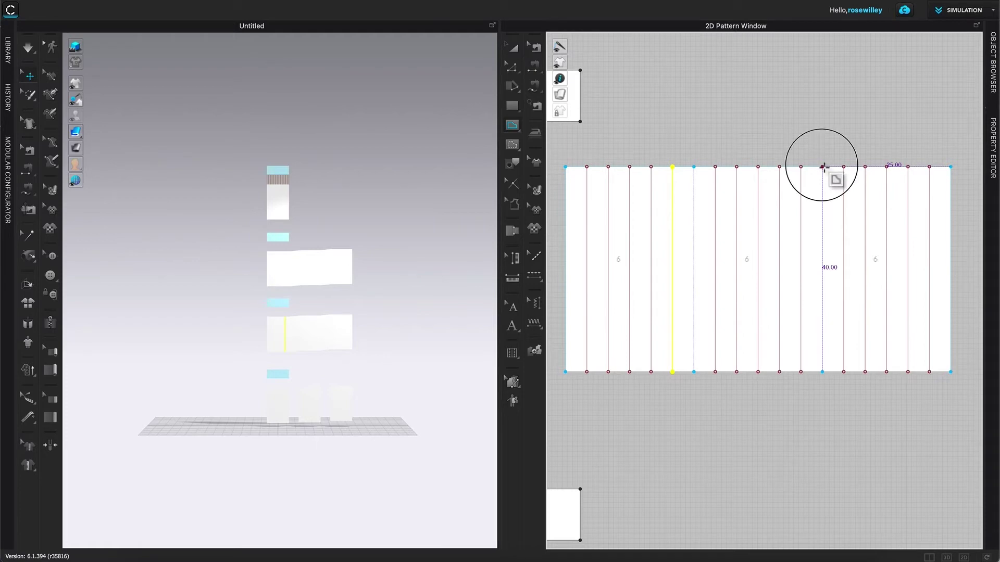
{"action": "left_click", "coordinate": [824, 372]}
{"action": "scroll", "coordinate": [797, 454], "scroll_direction": "down", "scroll_amount": 5}
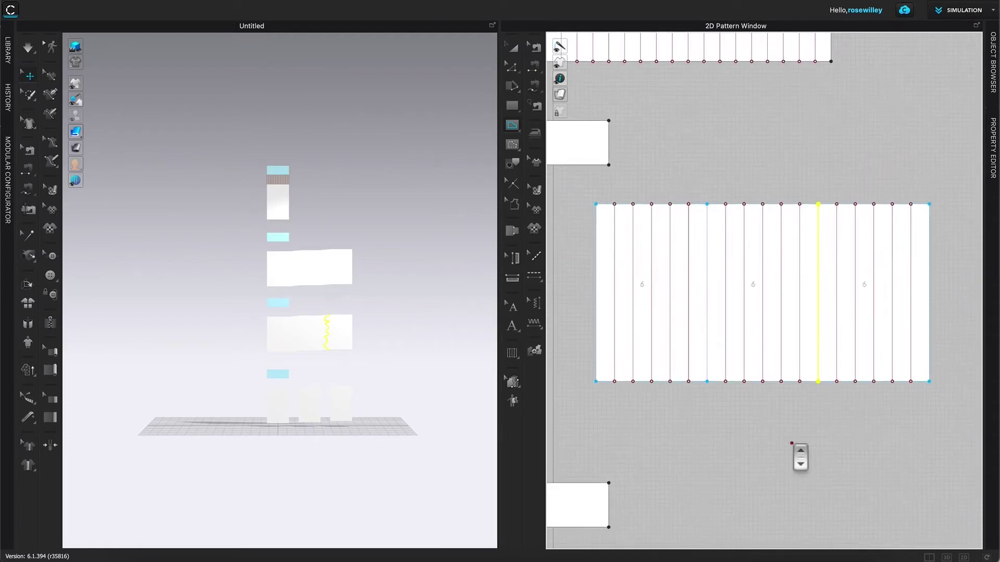
{"action": "scroll", "coordinate": [800, 457], "scroll_direction": "up", "scroll_amount": 1}
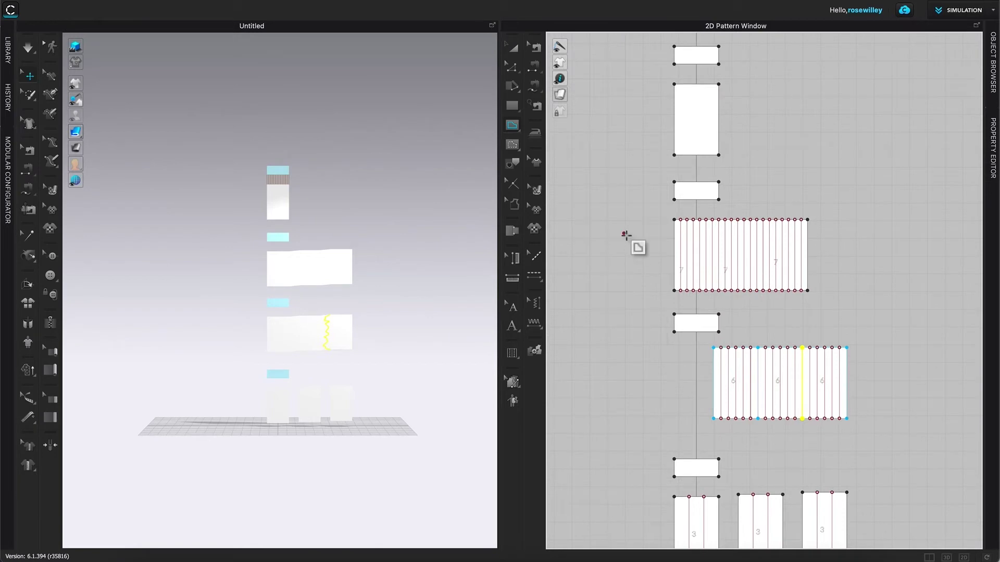
- With Edit Pattern, merge the first two panels labelled 3 along their facing vertical edges
{"action": "key", "text": "z"}
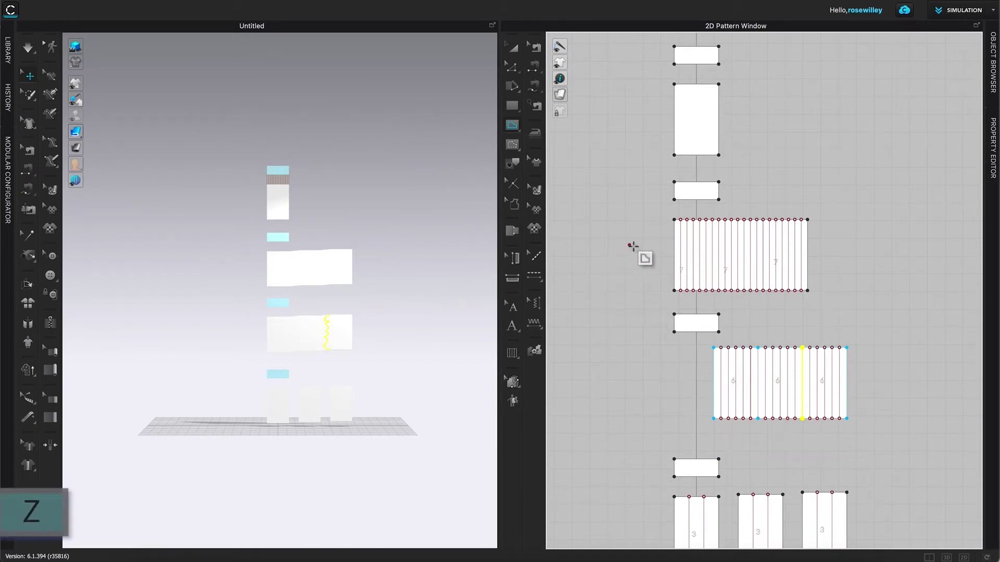
{"action": "left_click", "coordinate": [515, 69]}
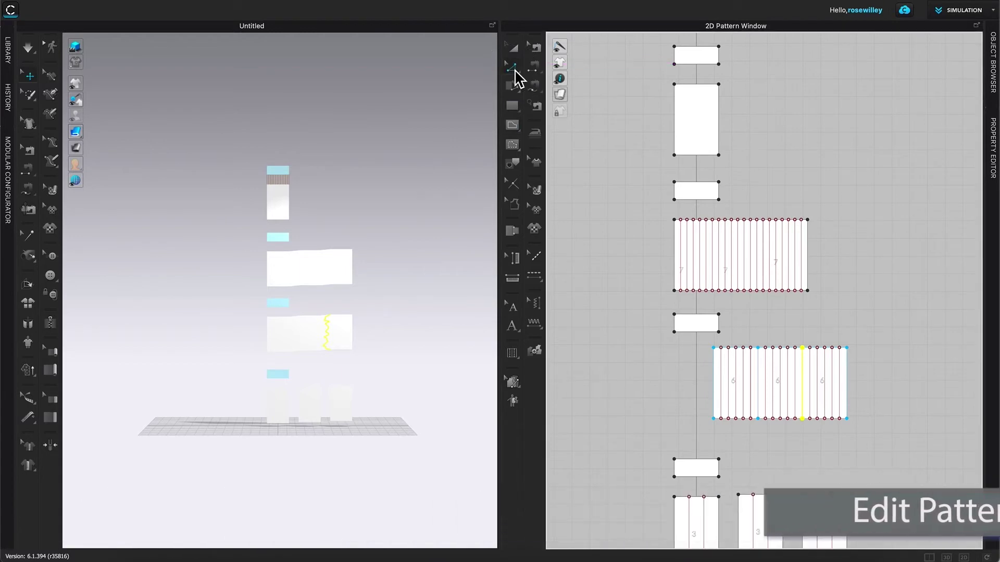
{"action": "left_click_drag", "start_coordinate": [914, 490], "coordinate": [908, 283], "text": "alt"}
{"action": "scroll", "coordinate": [741, 433], "scroll_direction": "up", "scroll_amount": 2}
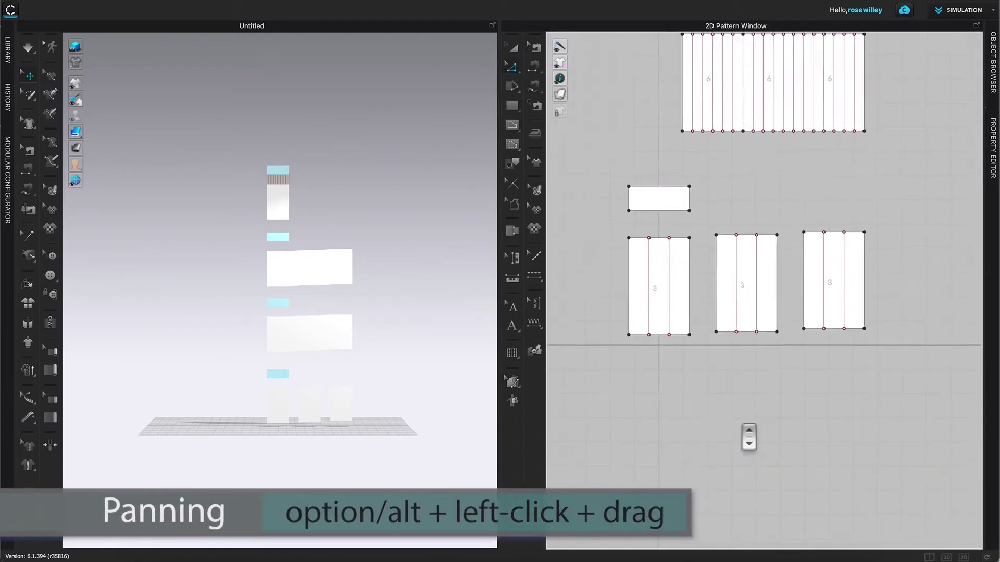
{"action": "scroll", "coordinate": [741, 432], "scroll_direction": "up", "scroll_amount": 2}
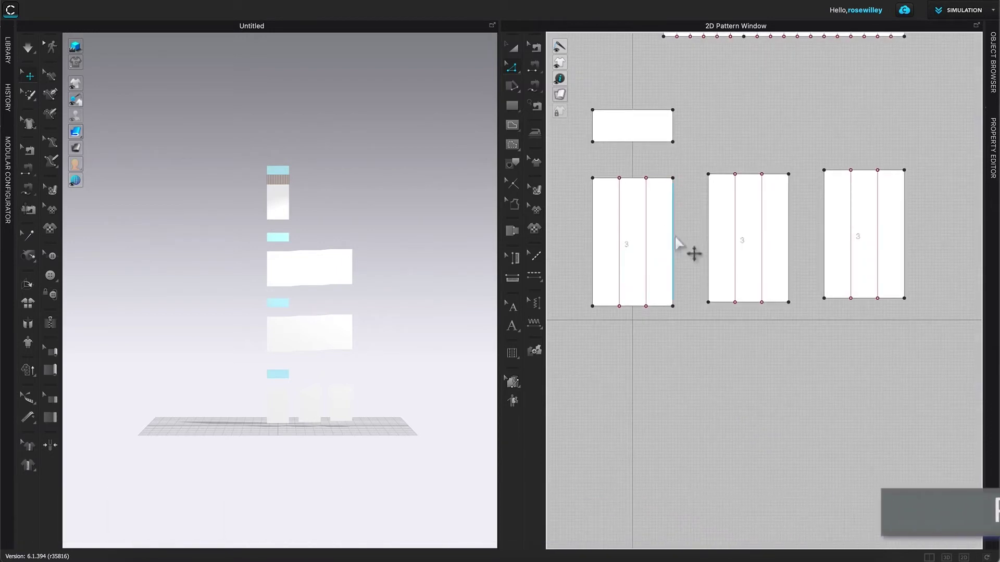
{"action": "left_click", "coordinate": [673, 239]}
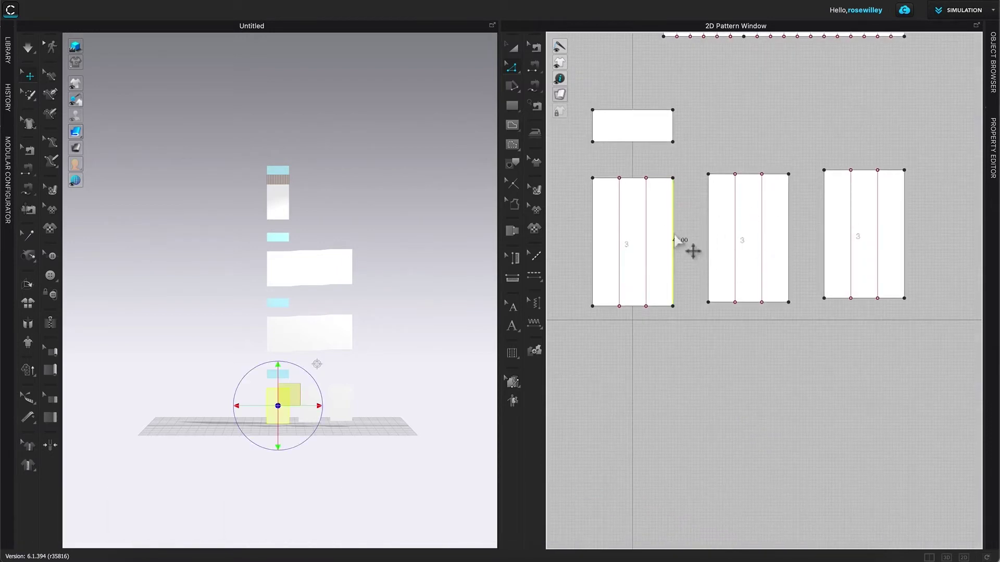
{"action": "left_click", "coordinate": [709, 227], "text": "shift"}
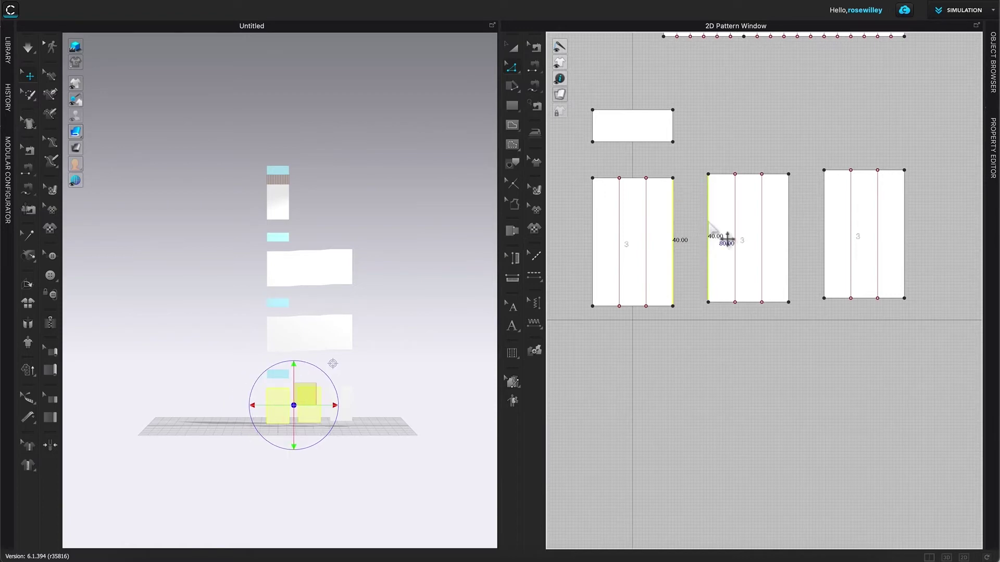
{"action": "right_click", "coordinate": [674, 213]}
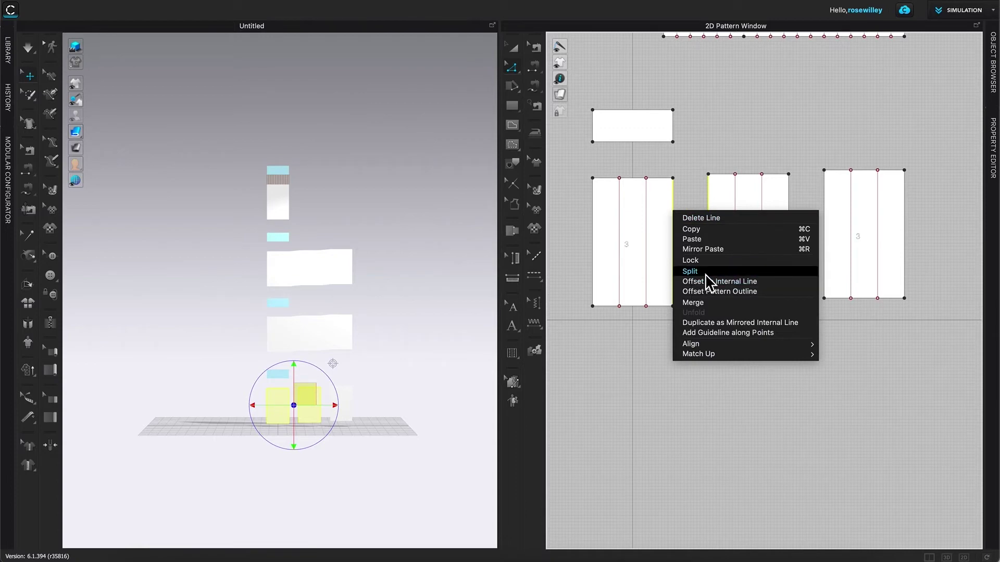
{"action": "left_click", "coordinate": [698, 303]}
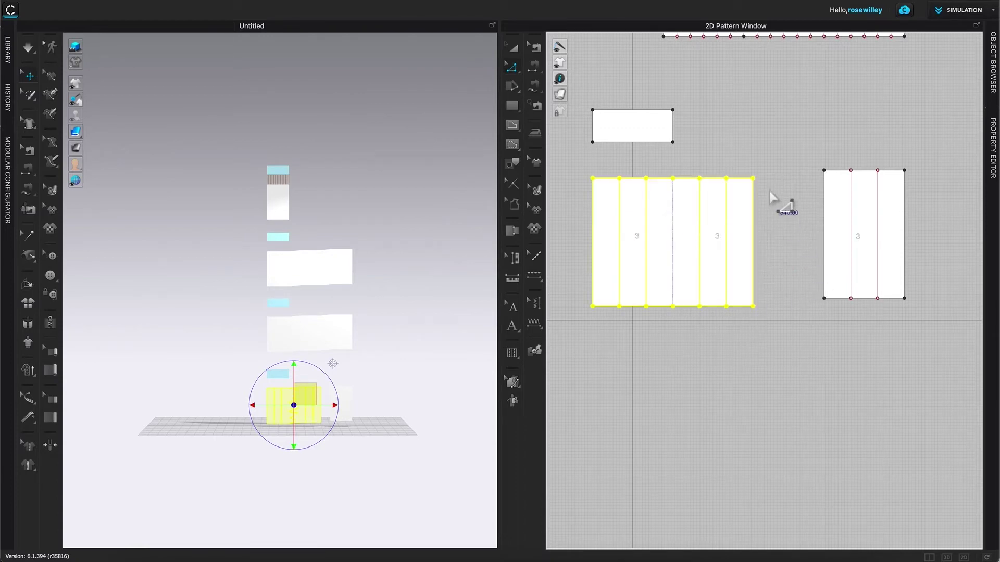
- Merge the third panel labelled 3 onto the combined panel along their facing vertical edges
{"action": "left_click", "coordinate": [755, 233]}
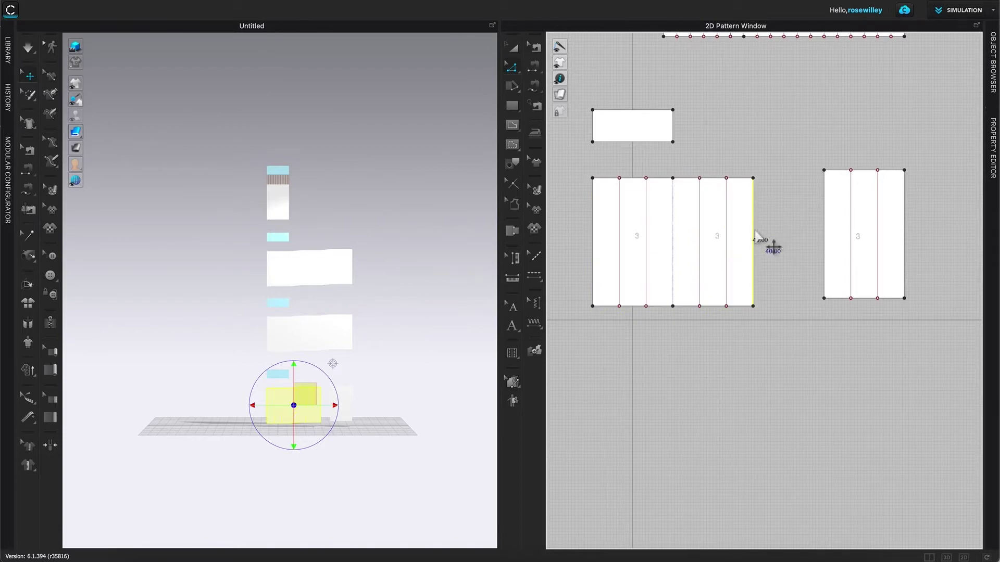
{"action": "left_click", "coordinate": [825, 206], "text": "shift"}
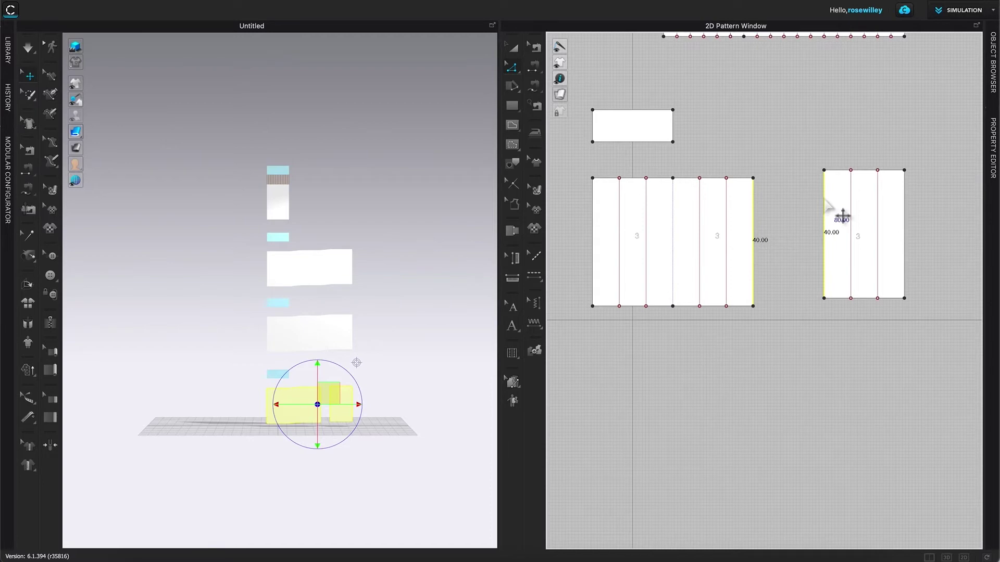
{"action": "right_click", "coordinate": [824, 199]}
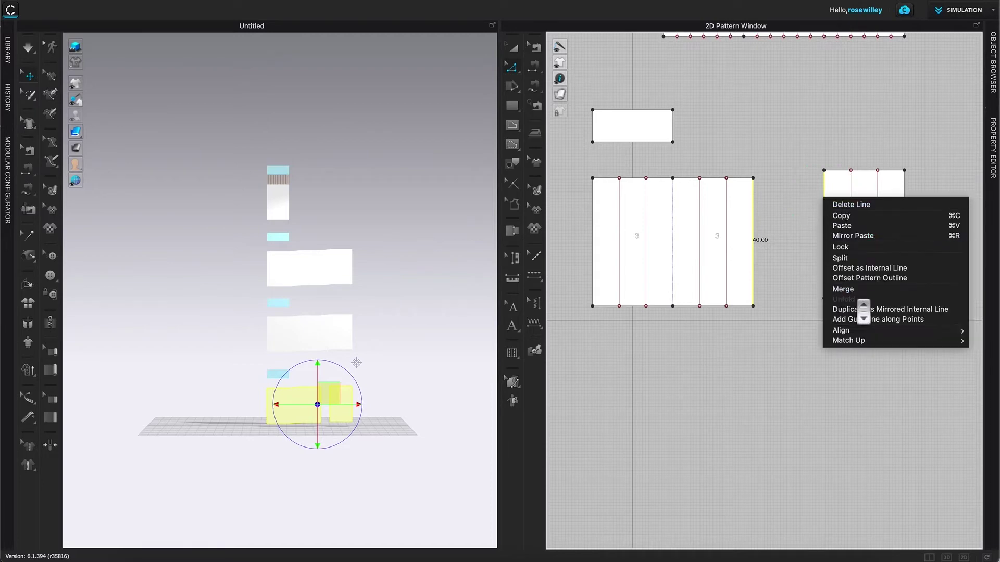
{"action": "left_click", "coordinate": [865, 292]}
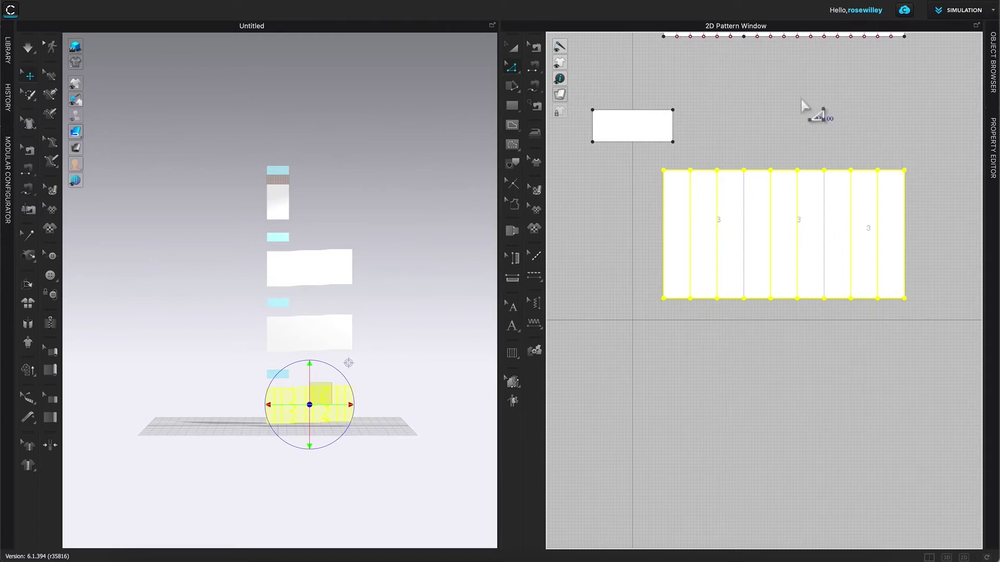
{"action": "left_click", "coordinate": [792, 111]}
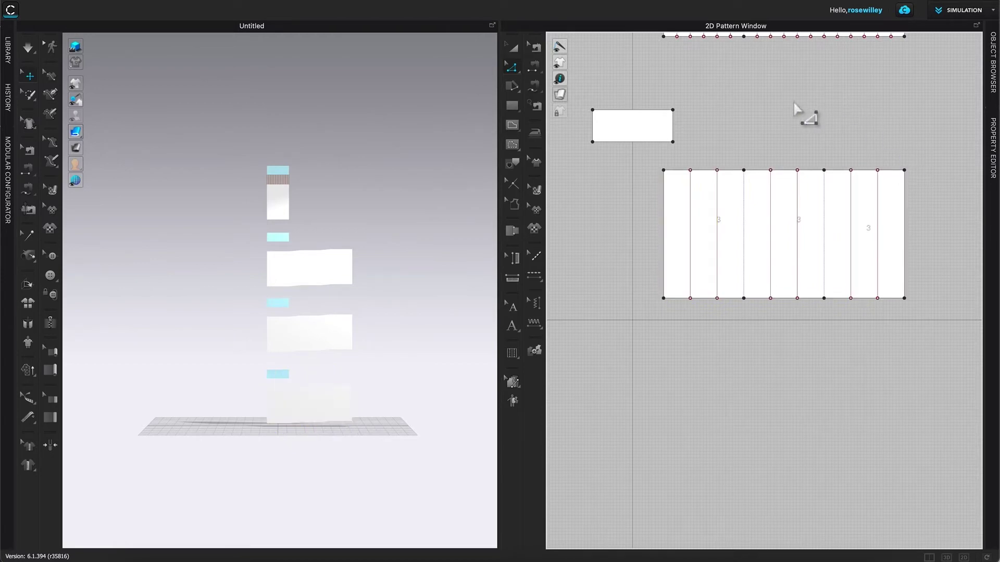
- Draw full-height vertical internal lines along both merge seams of the combined panel labelled 3 and deselect the result
{"action": "scroll", "coordinate": [787, 115], "scroll_direction": "up", "scroll_amount": 2}
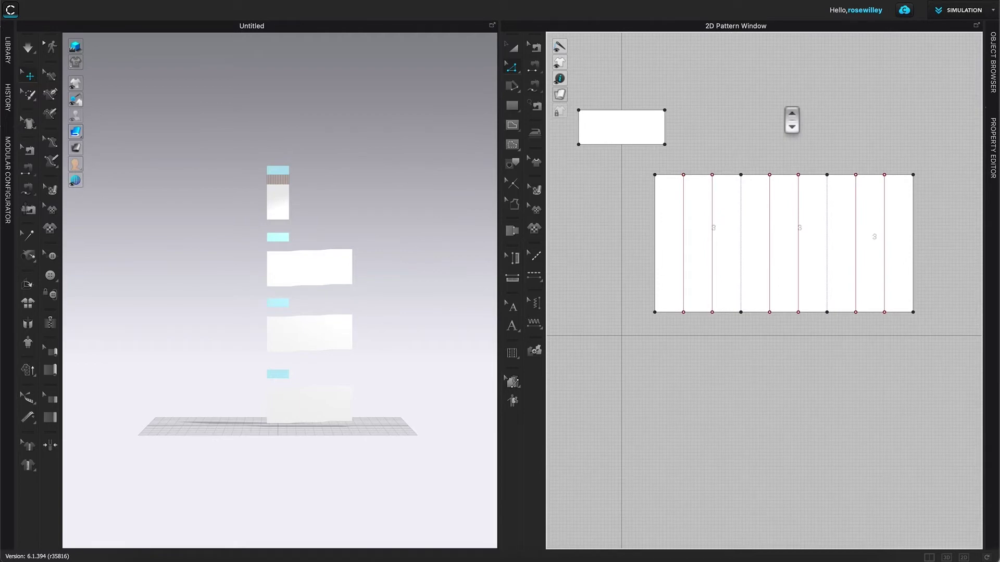
{"action": "key", "text": "g"}
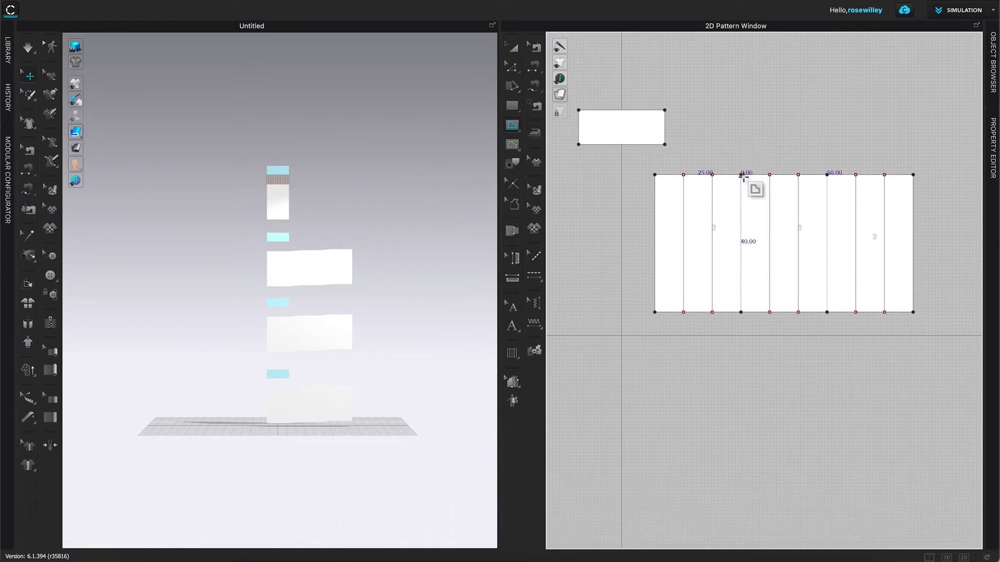
{"action": "left_click", "coordinate": [742, 176]}
{"action": "left_click", "coordinate": [741, 314]}
{"action": "left_click", "coordinate": [742, 315]}
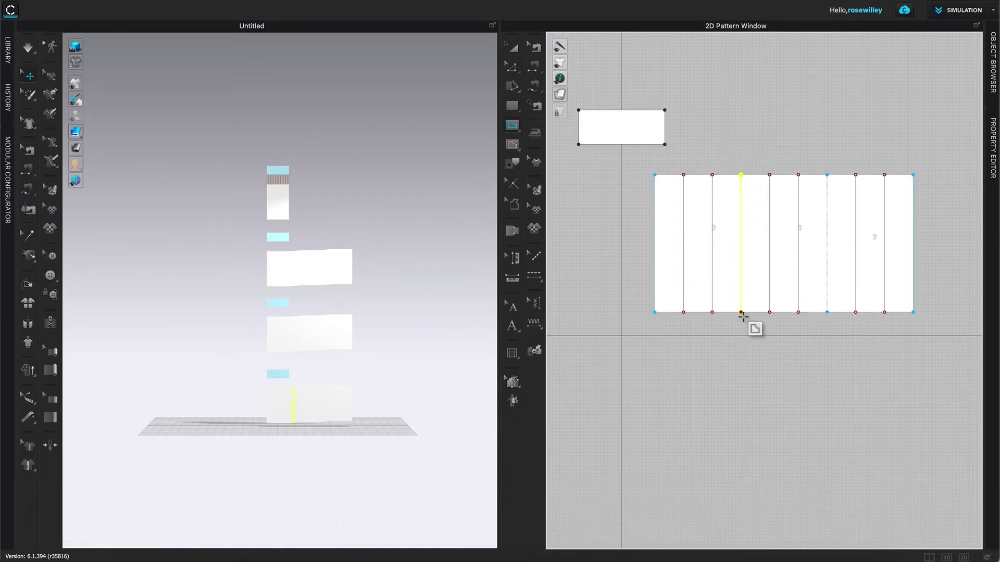
{"action": "left_click", "coordinate": [829, 176]}
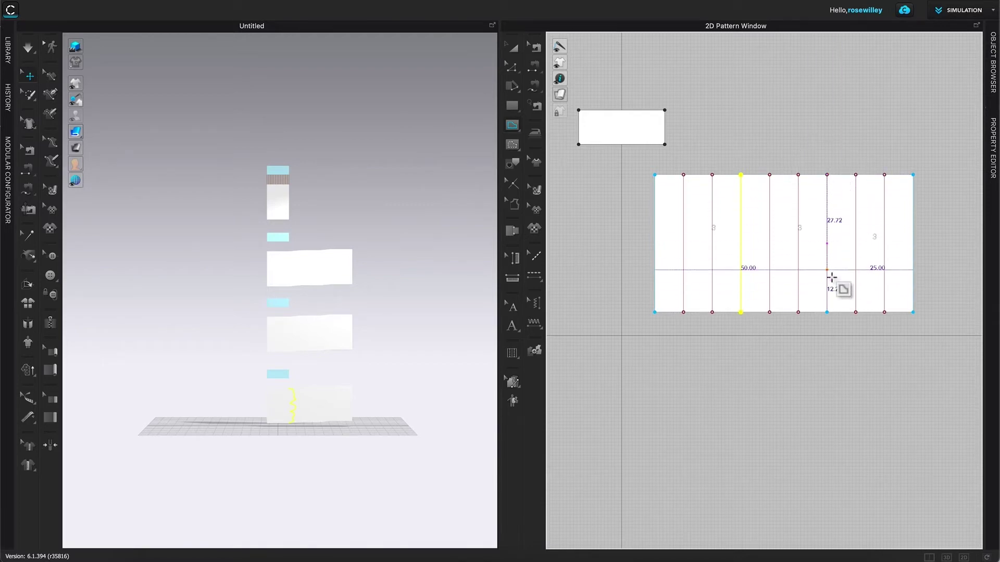
{"action": "left_click", "coordinate": [829, 313]}
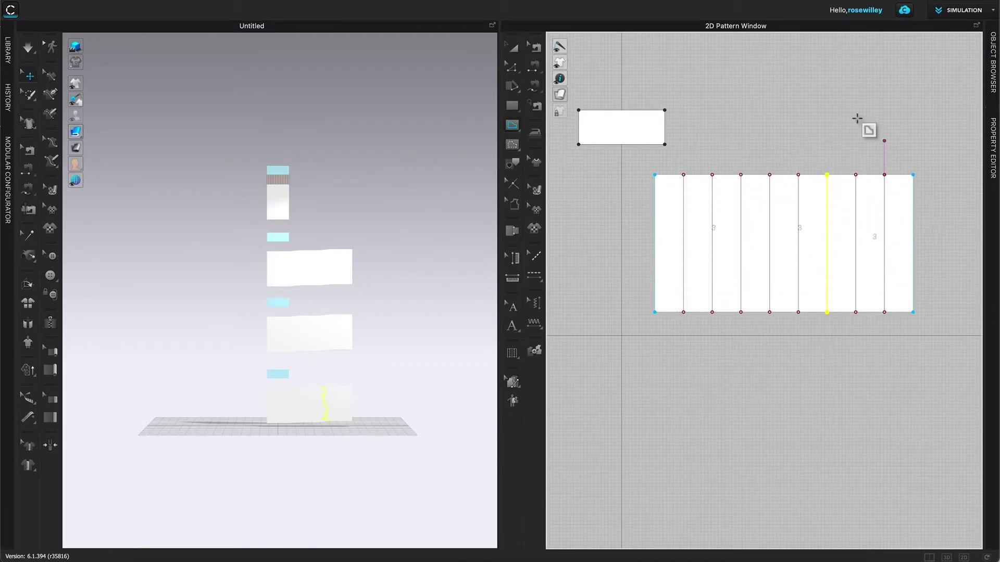
{"action": "left_click", "coordinate": [513, 48]}
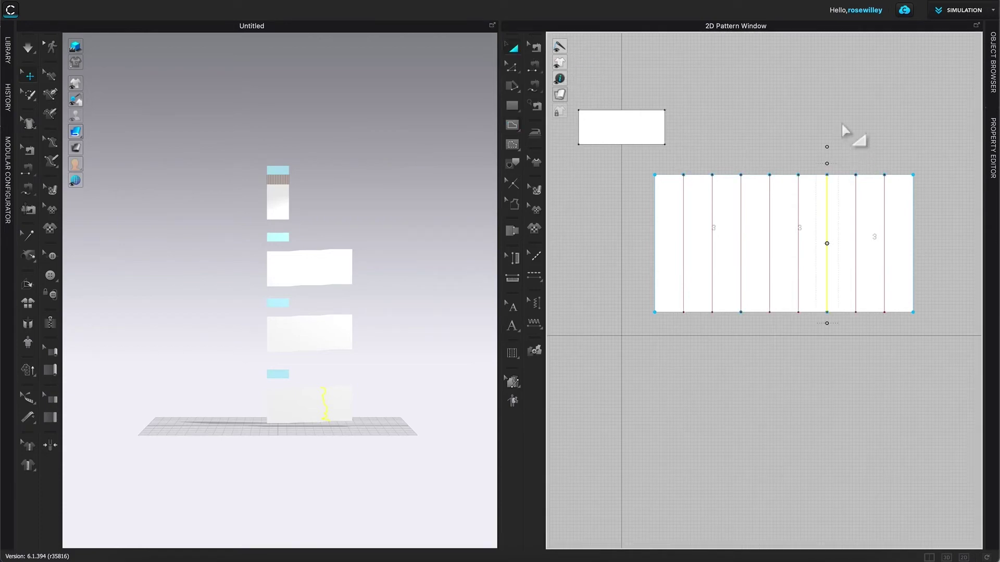
{"action": "scroll", "coordinate": [846, 130], "scroll_direction": "down", "scroll_amount": 5}
{"action": "left_click", "coordinate": [941, 109]}
- With Pleats Fold, set the fold direction across the combined panel labelled 3, from its left edge to its right edge
{"action": "right_click_drag", "start_coordinate": [908, 119], "coordinate": [820, 368]}
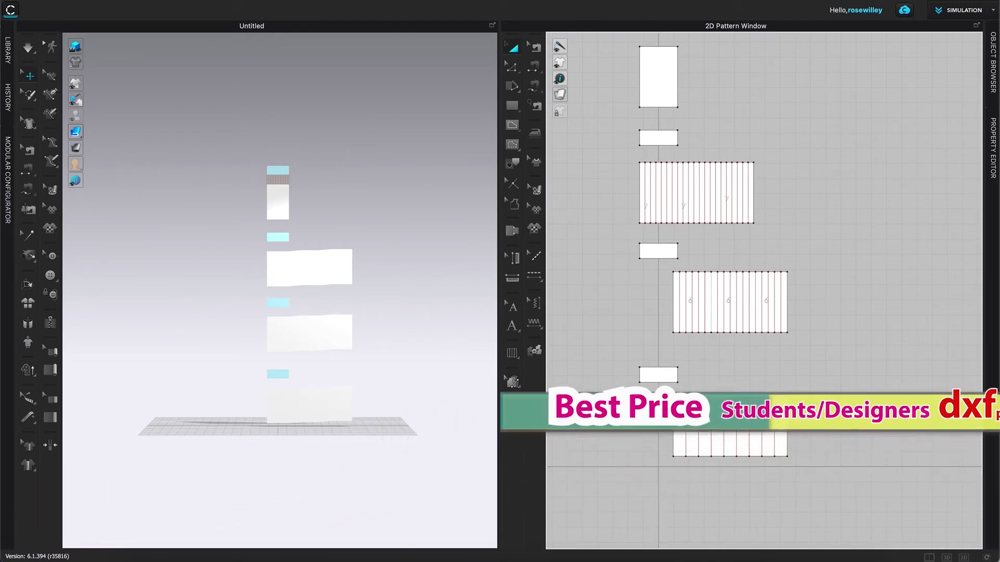
{"action": "scroll", "coordinate": [601, 413], "scroll_direction": "down", "scroll_amount": 2}
{"action": "scroll", "coordinate": [603, 416], "scroll_direction": "up", "scroll_amount": 1}
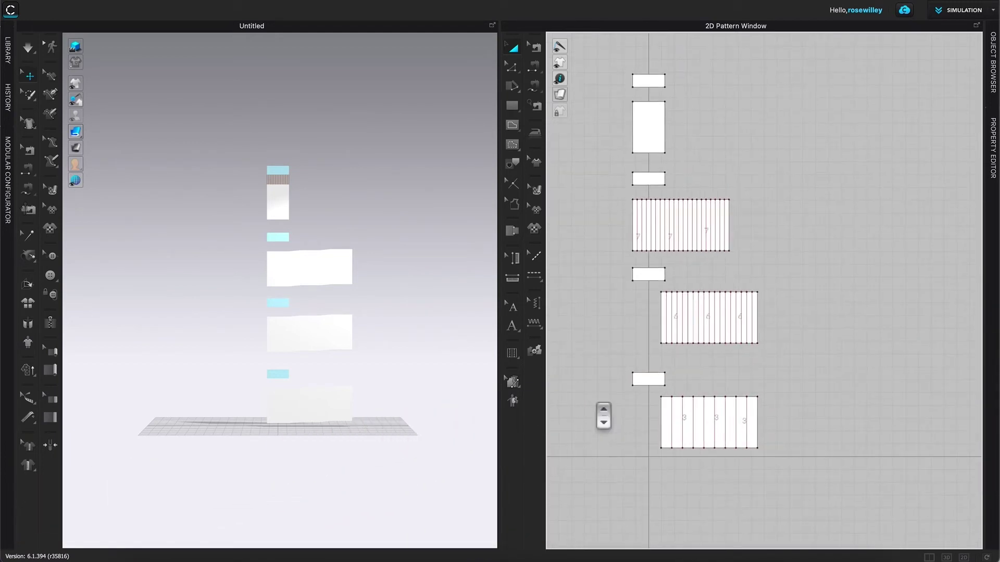
{"action": "left_click", "coordinate": [515, 356]}
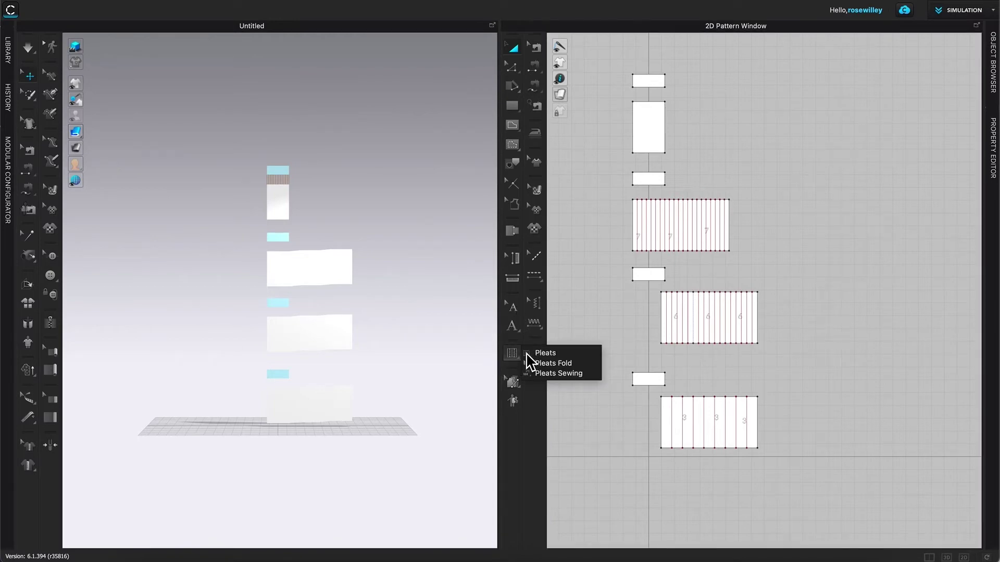
{"action": "left_click", "coordinate": [580, 366]}
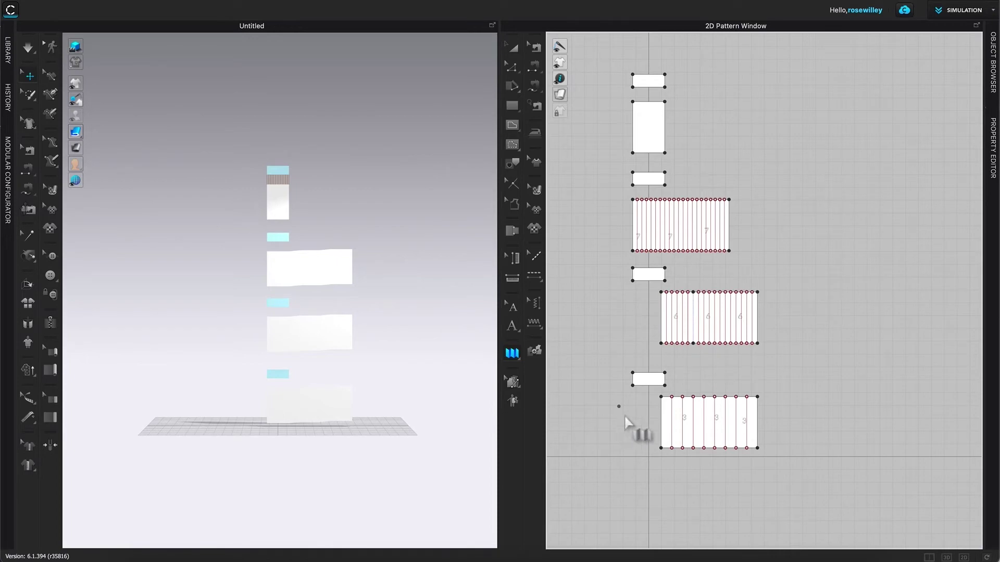
{"action": "scroll", "coordinate": [657, 459], "scroll_direction": "up", "scroll_amount": 2}
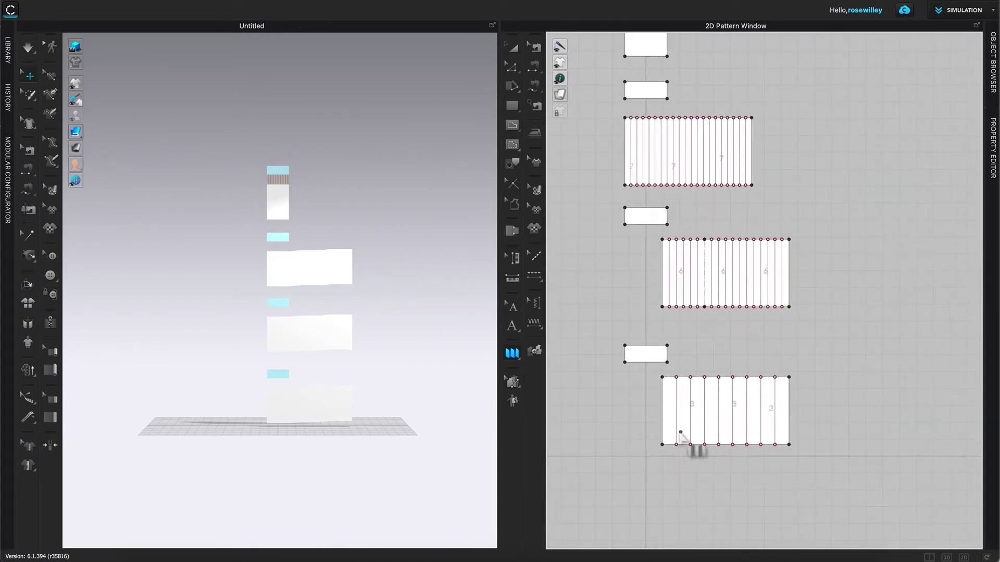
{"action": "left_click", "coordinate": [663, 412]}
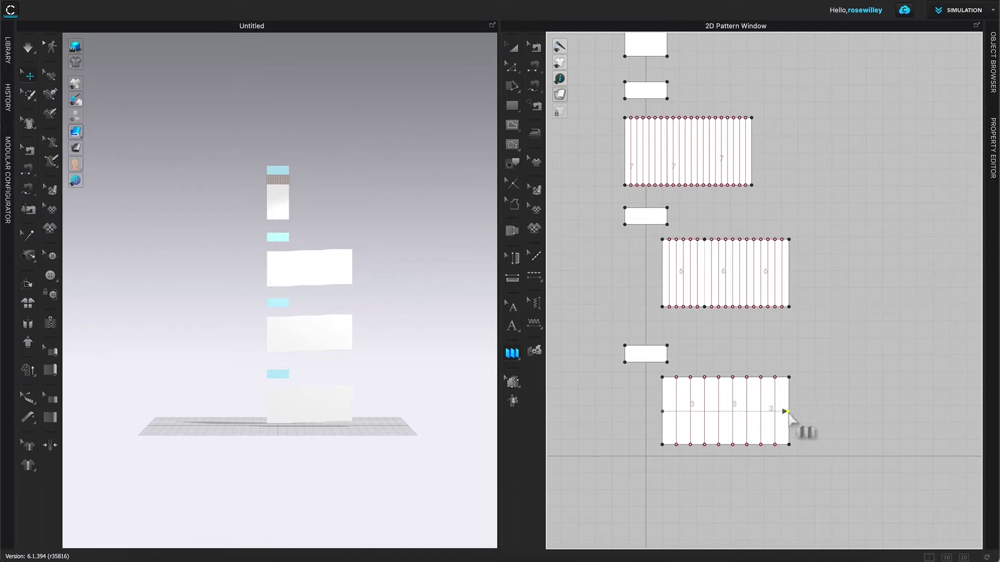
{"action": "left_click", "coordinate": [788, 411]}
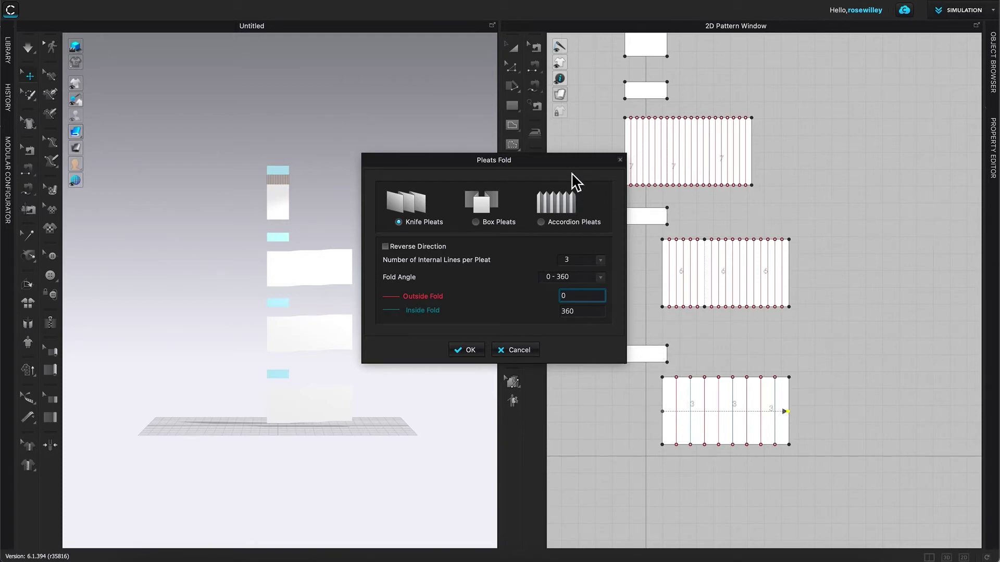
- Apply Box Pleats to the panel labelled 3 with 3 internal lines per pleat, outside fold 0 and inside fold 360
{"action": "left_click_drag", "start_coordinate": [567, 164], "coordinate": [428, 142]}
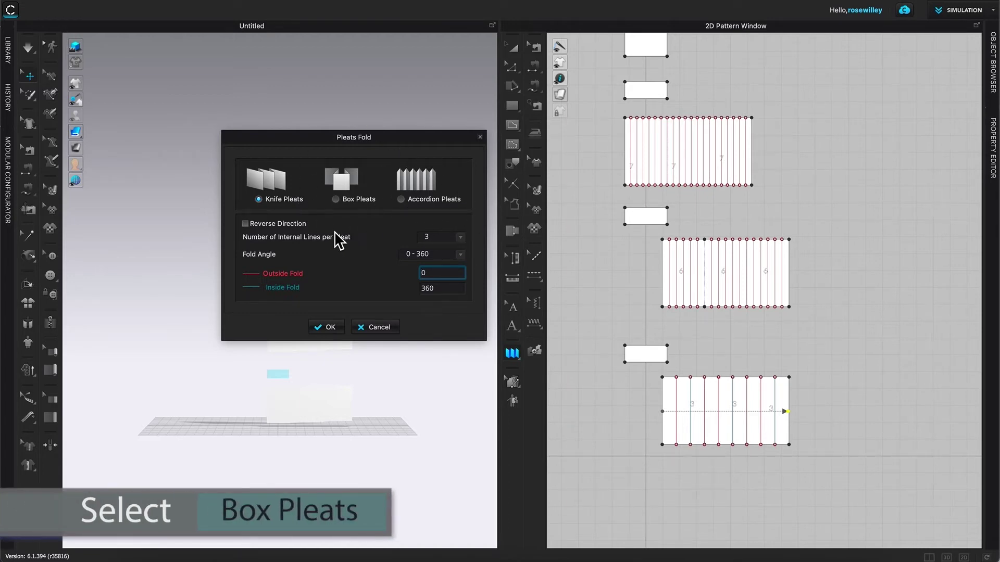
{"action": "left_click", "coordinate": [338, 201]}
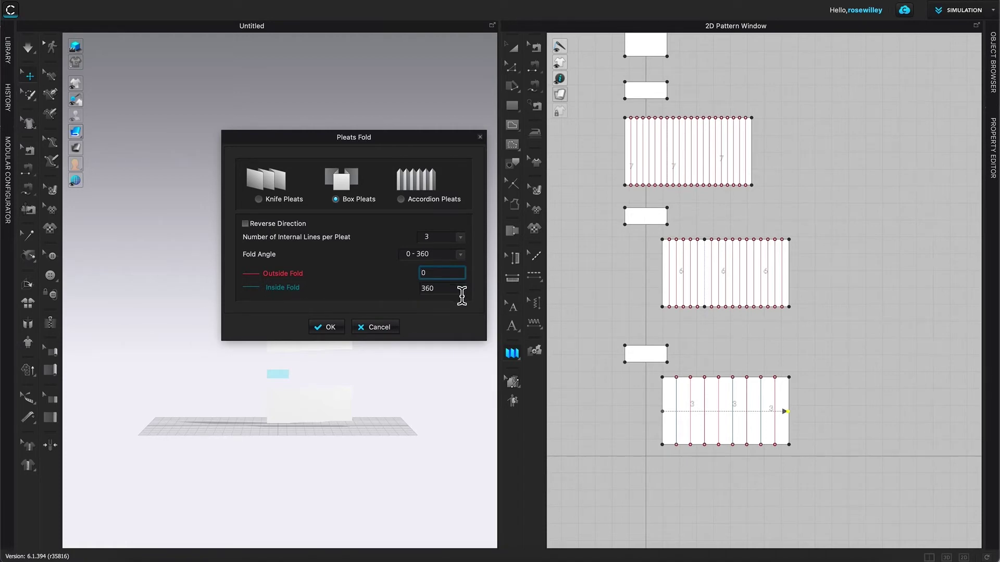
{"action": "left_click_drag", "start_coordinate": [441, 139], "coordinate": [411, 134]}
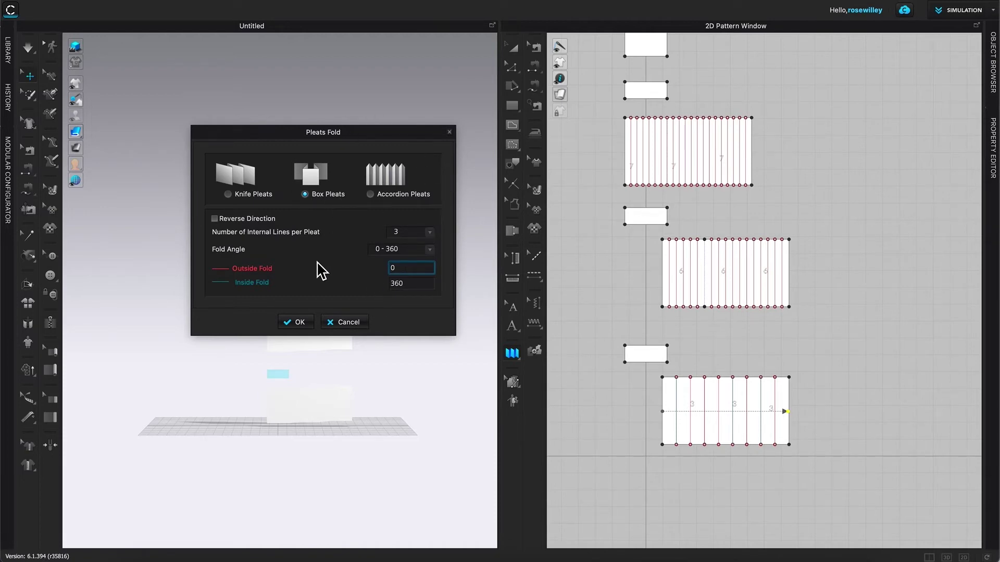
{"action": "left_click", "coordinate": [299, 322]}
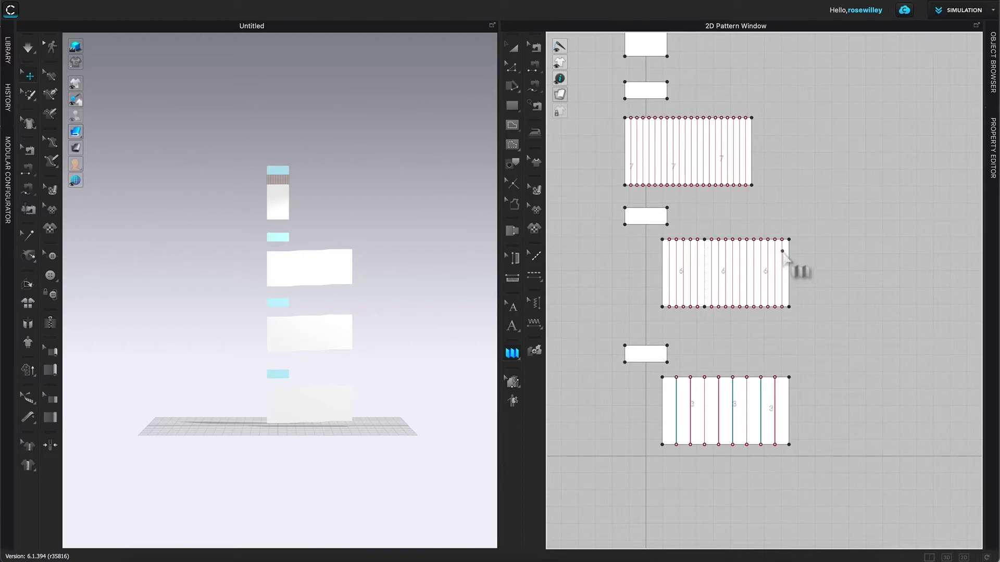
- Fold the combined panel labelled 6 from left edge to right edge as Box Pleats with 3 internal lines and 0-360 fold angles
{"action": "left_click", "coordinate": [662, 275]}
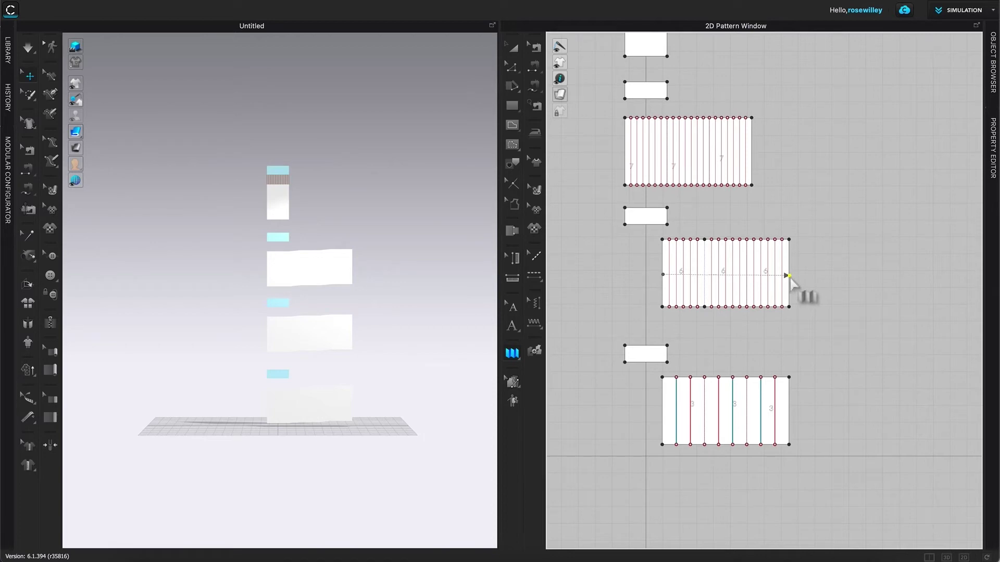
{"action": "left_click", "coordinate": [789, 276]}
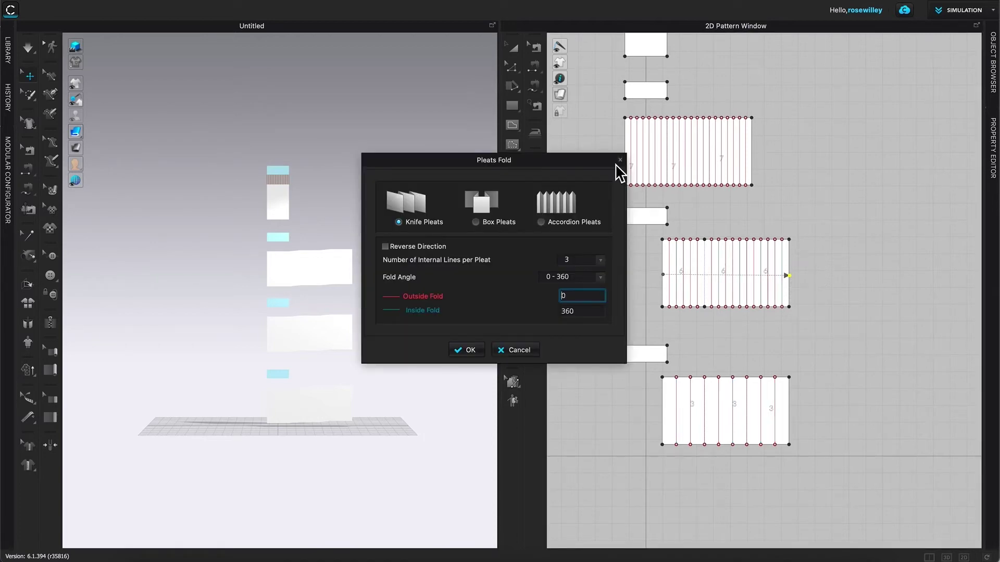
{"action": "left_click_drag", "start_coordinate": [589, 157], "coordinate": [509, 145]}
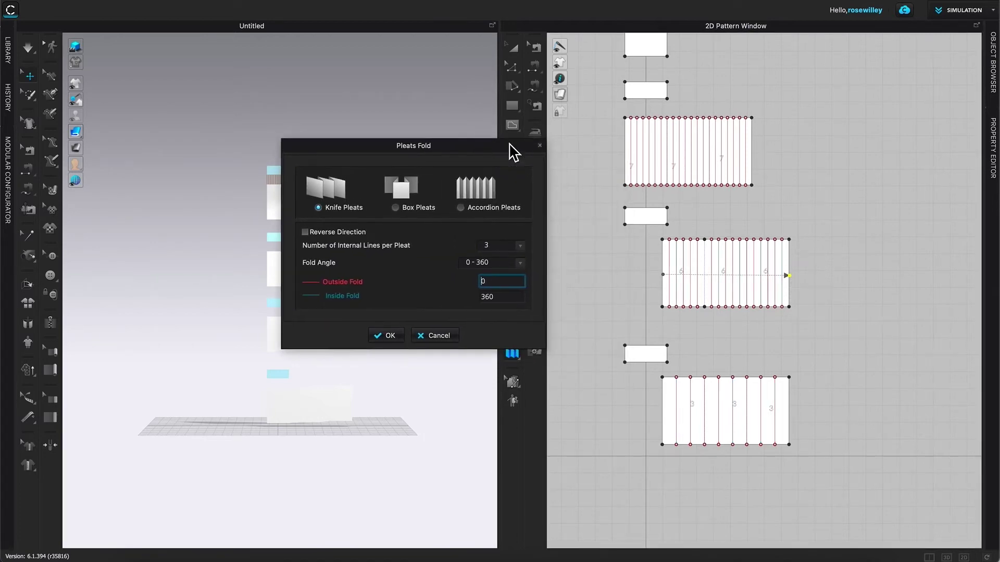
{"action": "left_click", "coordinate": [399, 209]}
{"action": "left_click", "coordinate": [390, 336]}
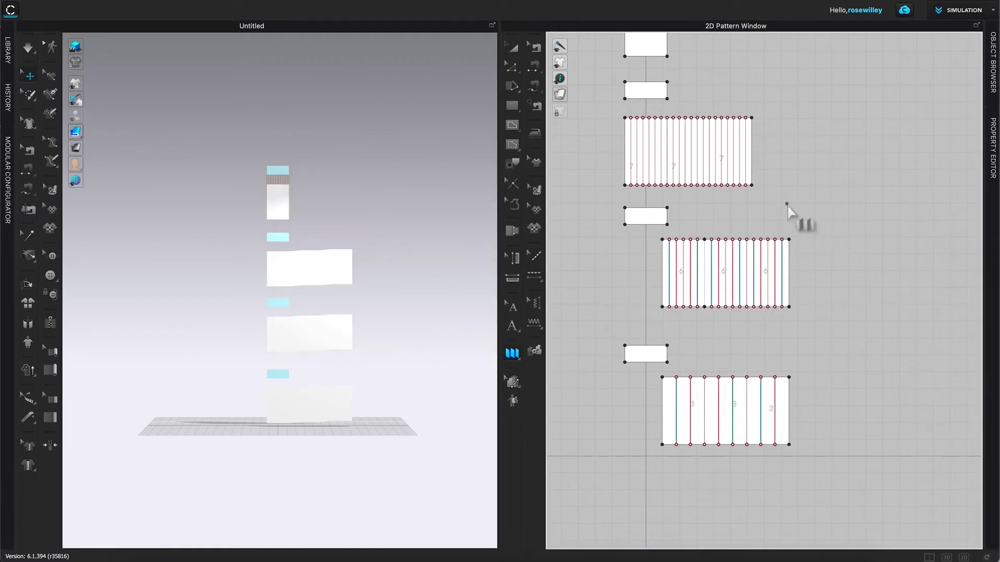
- Fold the combined panel labelled 7 from left edge to right edge as Box Pleats with 3 internal lines and 0-360 fold angles
{"action": "scroll", "coordinate": [724, 224], "scroll_direction": "up", "scroll_amount": 1}
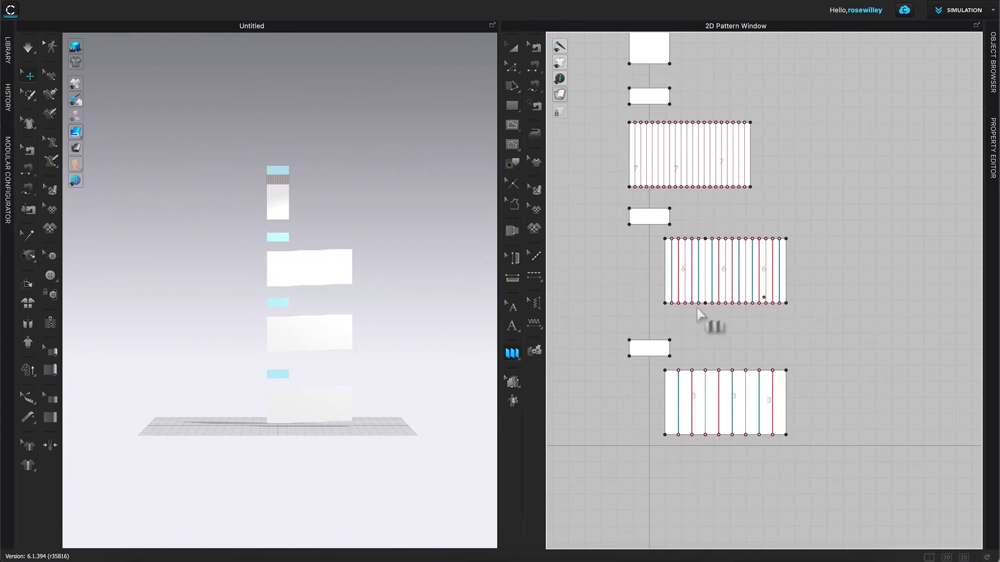
{"action": "left_click", "coordinate": [787, 323]}
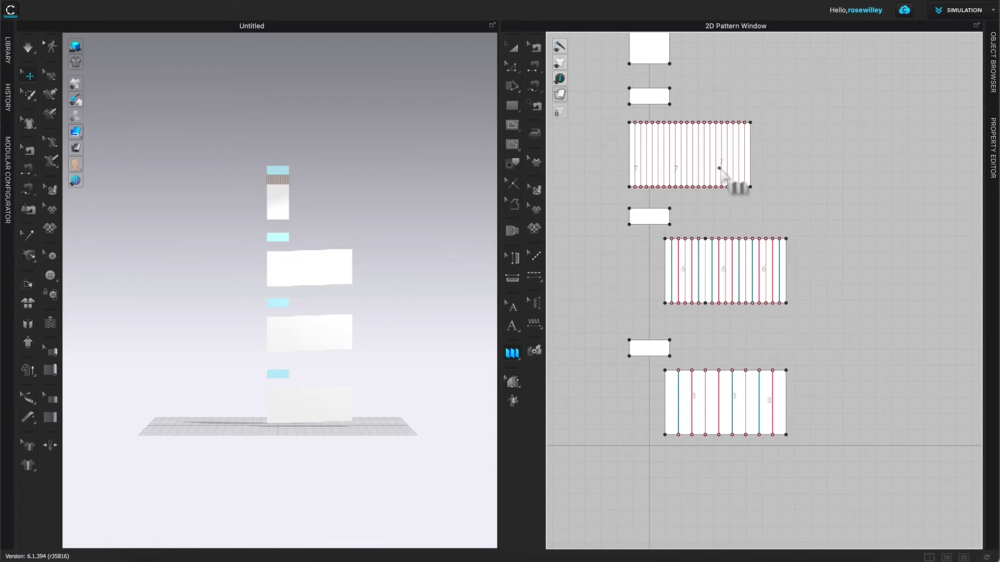
{"action": "left_click", "coordinate": [629, 165]}
{"action": "left_click", "coordinate": [749, 165]}
{"action": "left_click_drag", "start_coordinate": [553, 165], "coordinate": [470, 160]}
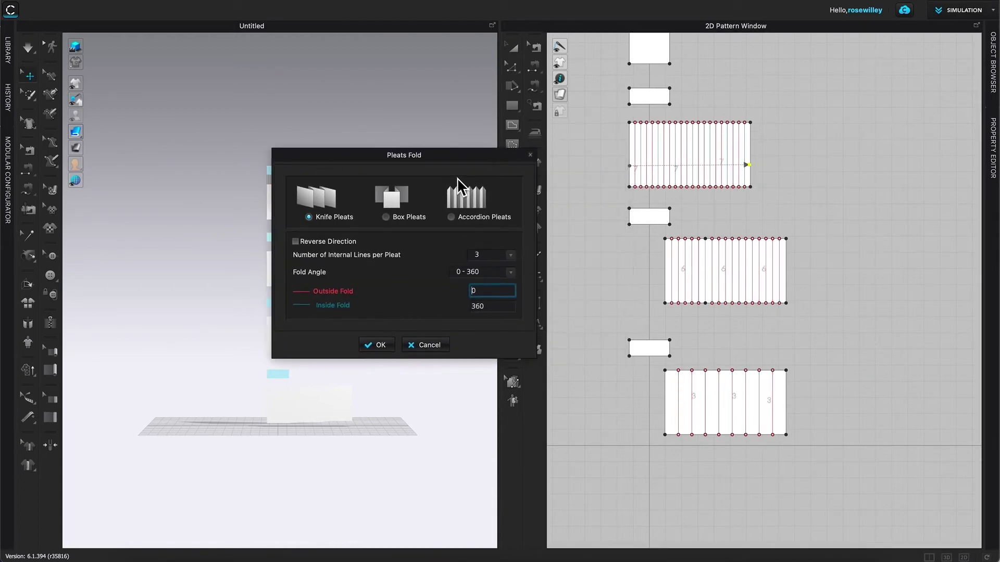
{"action": "left_click", "coordinate": [388, 219]}
{"action": "left_click", "coordinate": [379, 345]}
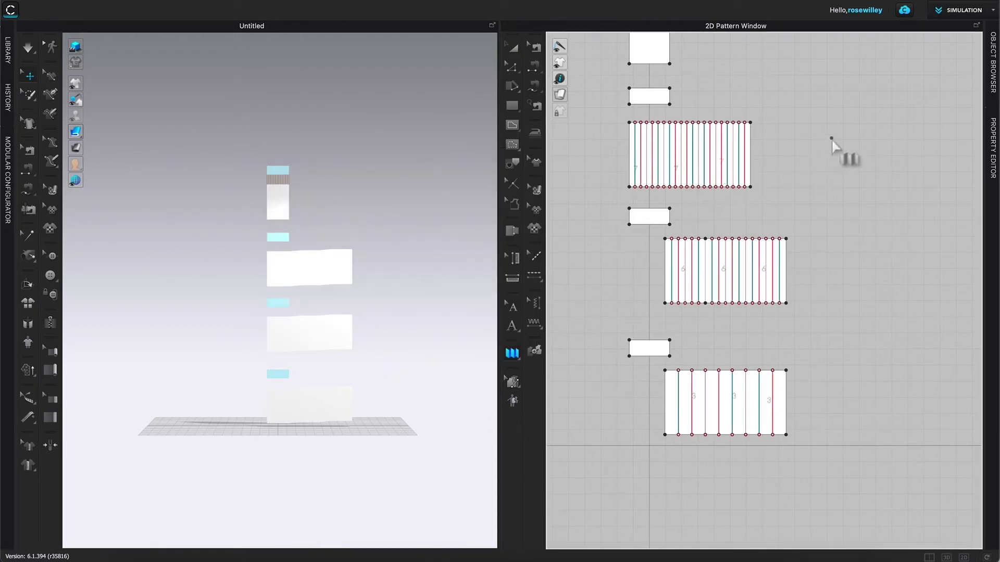
- Select all pattern pieces with Transform Pattern, strengthen them, and clear the selection
{"action": "scroll", "coordinate": [832, 138], "scroll_direction": "down", "scroll_amount": 2}
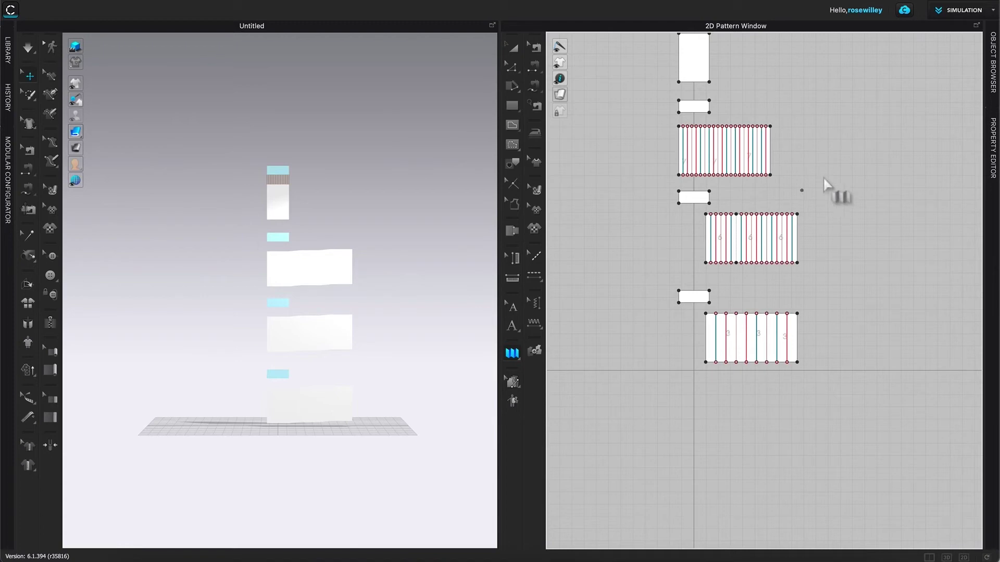
{"action": "scroll", "coordinate": [812, 104], "scroll_direction": "down", "scroll_amount": 2}
{"action": "scroll", "coordinate": [813, 104], "scroll_direction": "down", "scroll_amount": 1}
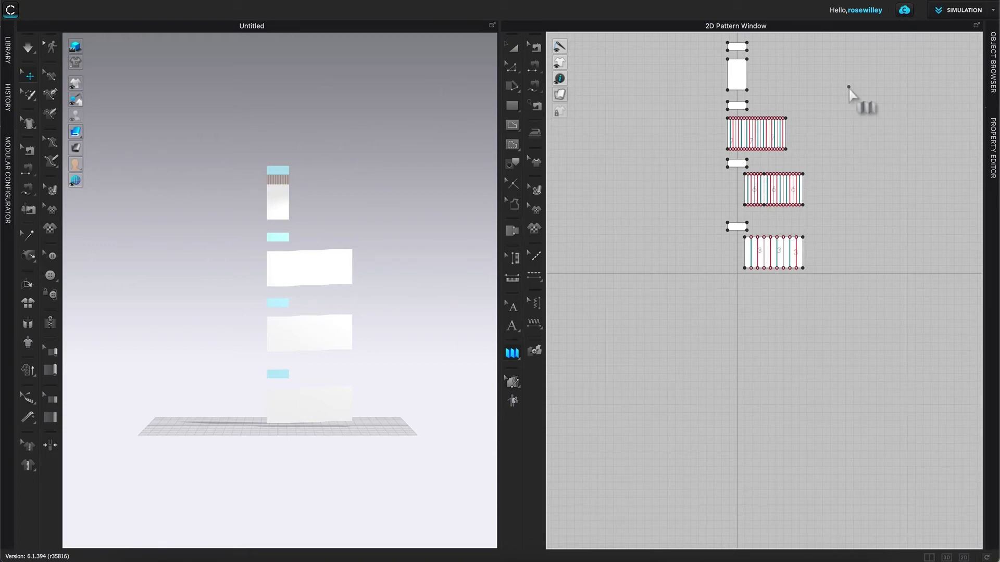
{"action": "left_click", "coordinate": [516, 49]}
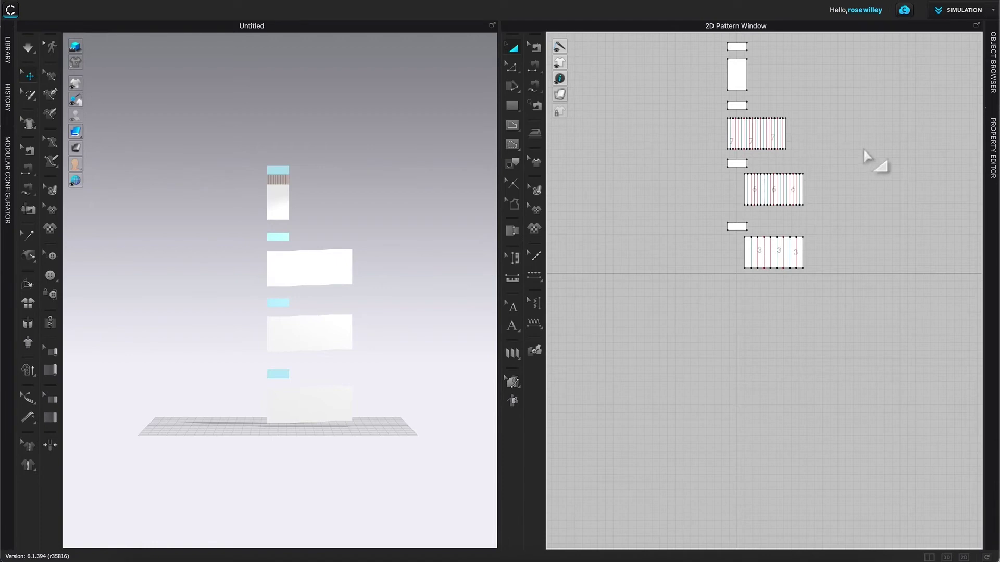
{"action": "scroll", "coordinate": [867, 156], "scroll_direction": "down", "scroll_amount": 3}
{"action": "scroll", "coordinate": [867, 156], "scroll_direction": "up", "scroll_amount": 2}
{"action": "right_click_drag", "start_coordinate": [896, 130], "coordinate": [832, 226]}
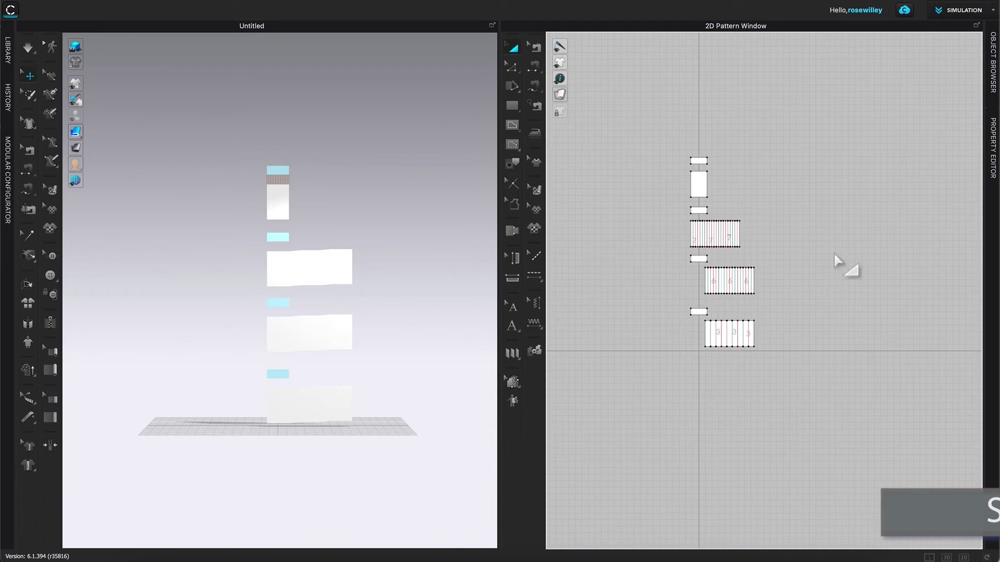
{"action": "key", "text": "ctrl+a"}
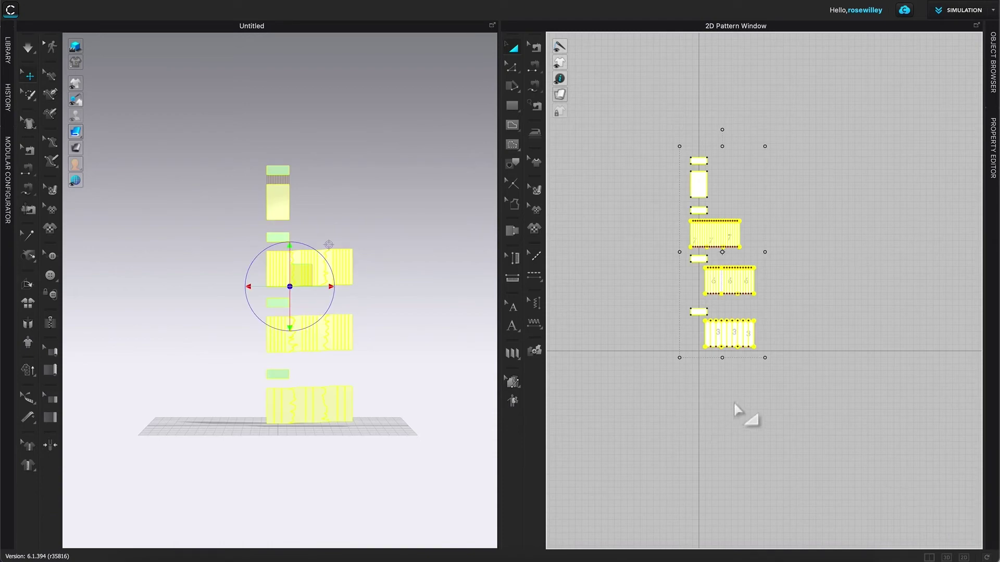
{"action": "right_click", "coordinate": [705, 194]}
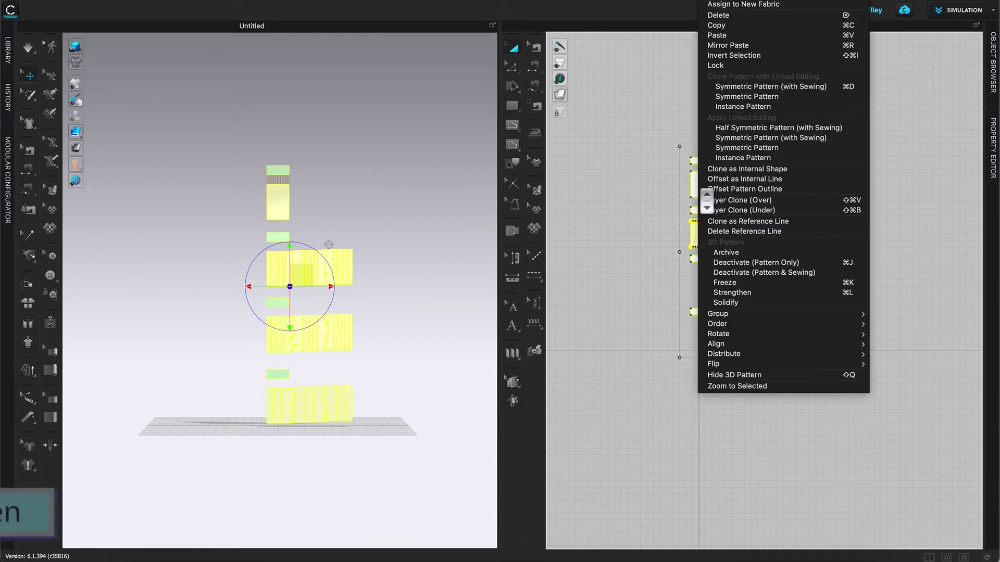
{"action": "left_click", "coordinate": [770, 294]}
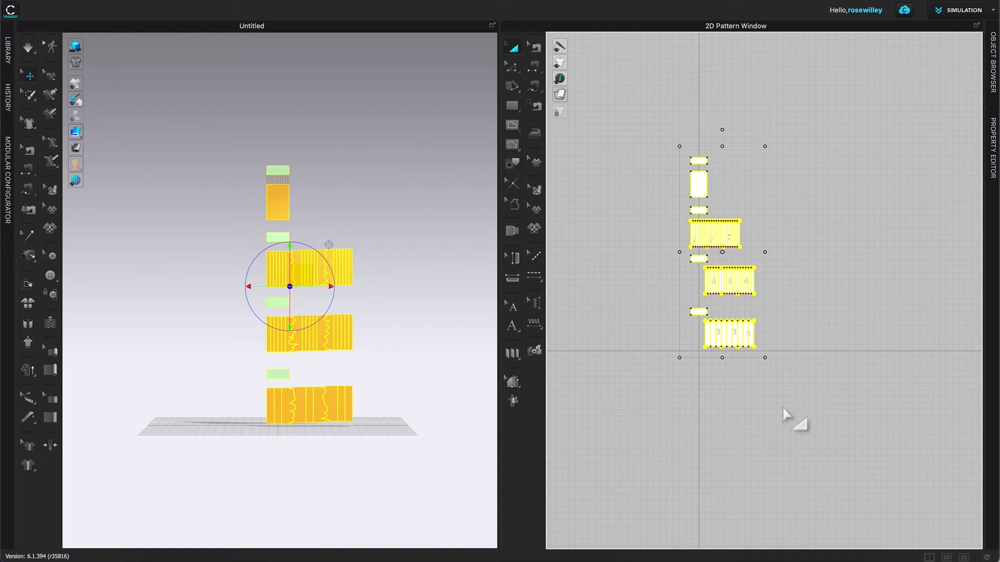
{"action": "left_click", "coordinate": [854, 279]}
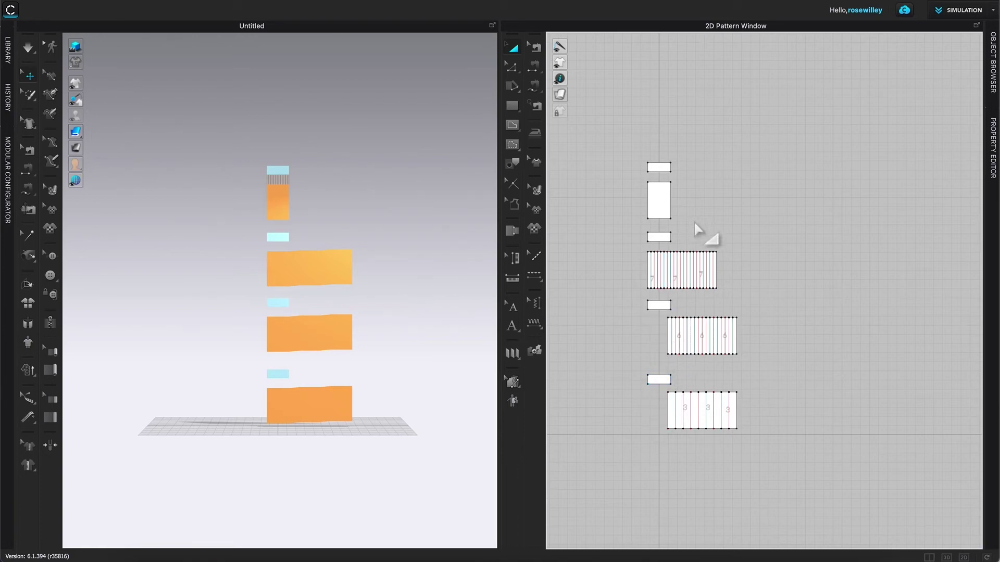
- With Pleats Sewing, sew the lower edge of the band above the panel labelled 3 to that panel's full top edge, left to right
{"action": "left_click", "coordinate": [519, 360]}
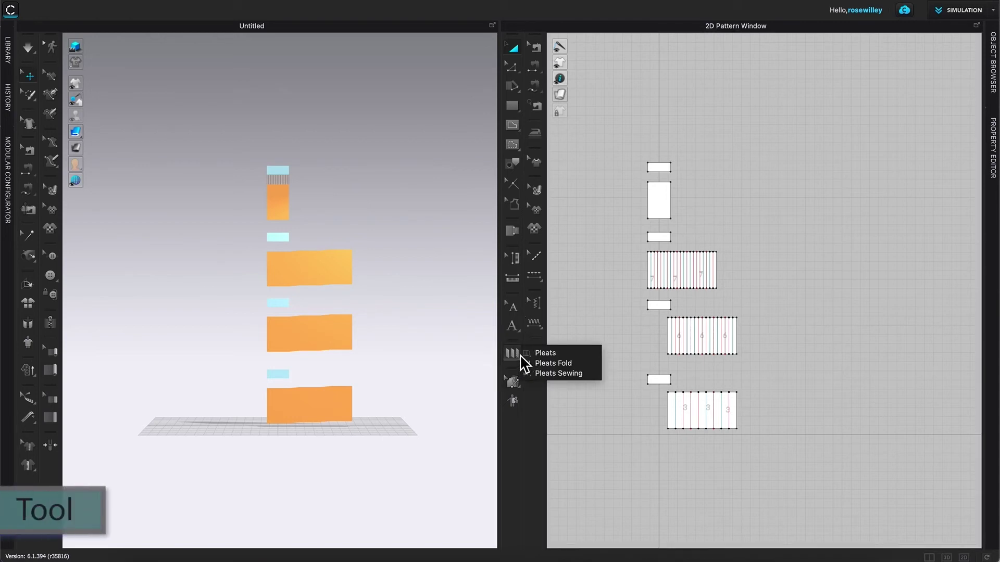
{"action": "left_click", "coordinate": [565, 374]}
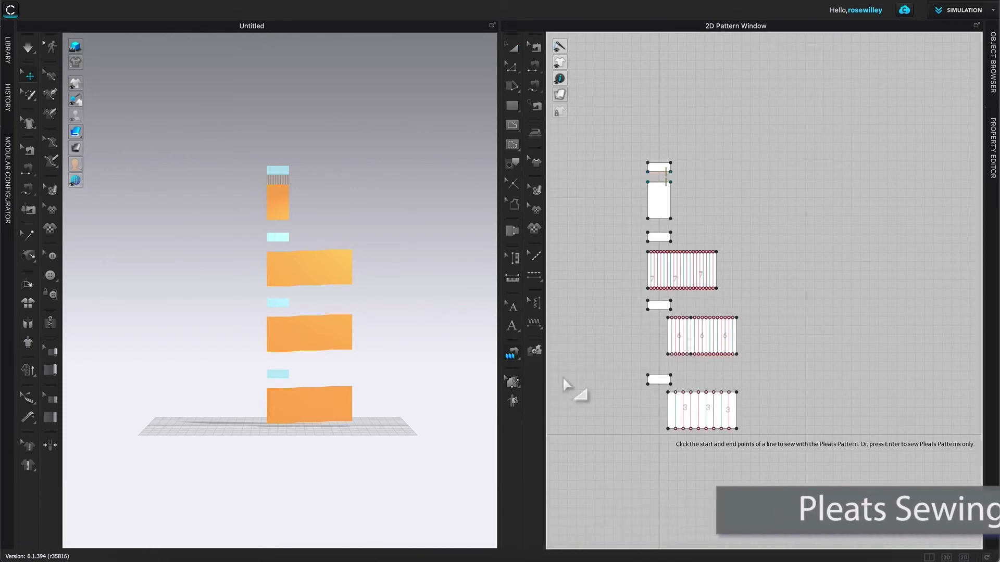
{"action": "scroll", "coordinate": [638, 479], "scroll_direction": "up", "scroll_amount": 3}
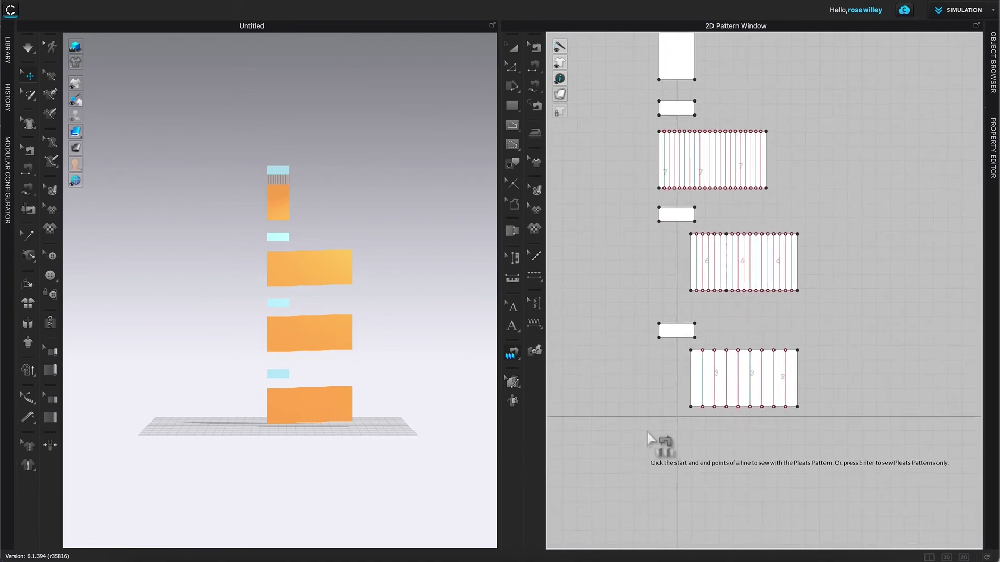
{"action": "left_click", "coordinate": [659, 339]}
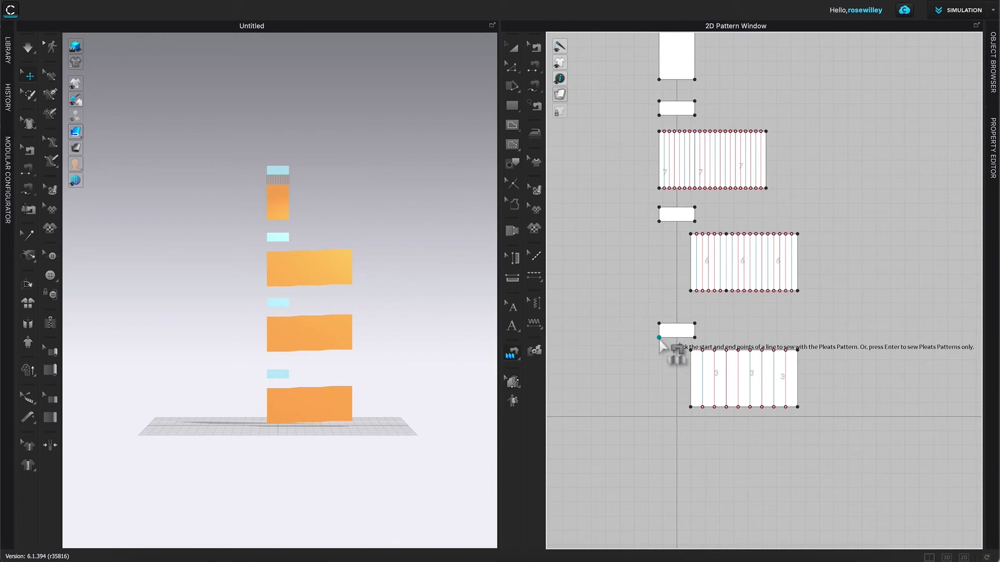
{"action": "left_click", "coordinate": [696, 339]}
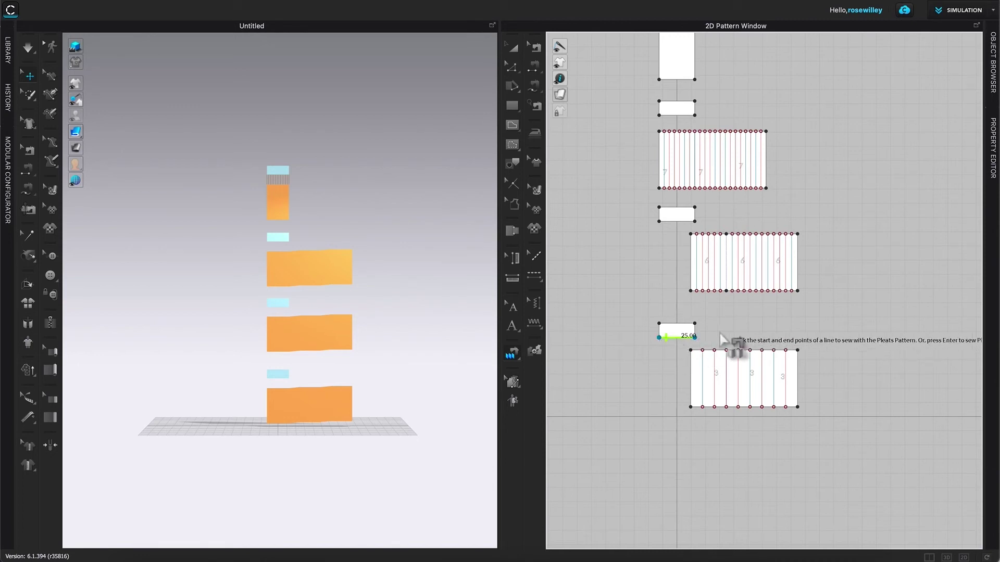
{"action": "left_click", "coordinate": [690, 351]}
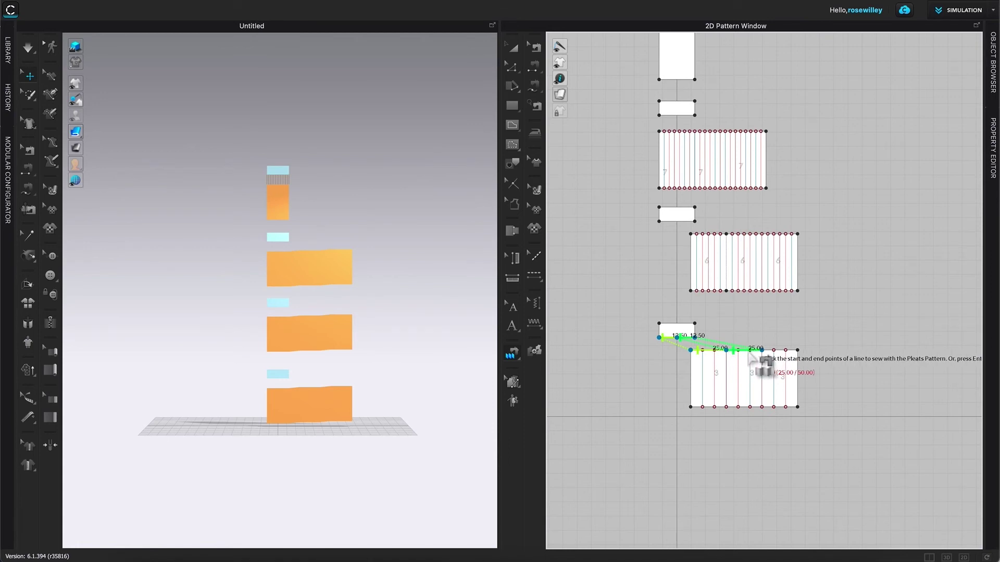
{"action": "left_click", "coordinate": [781, 354]}
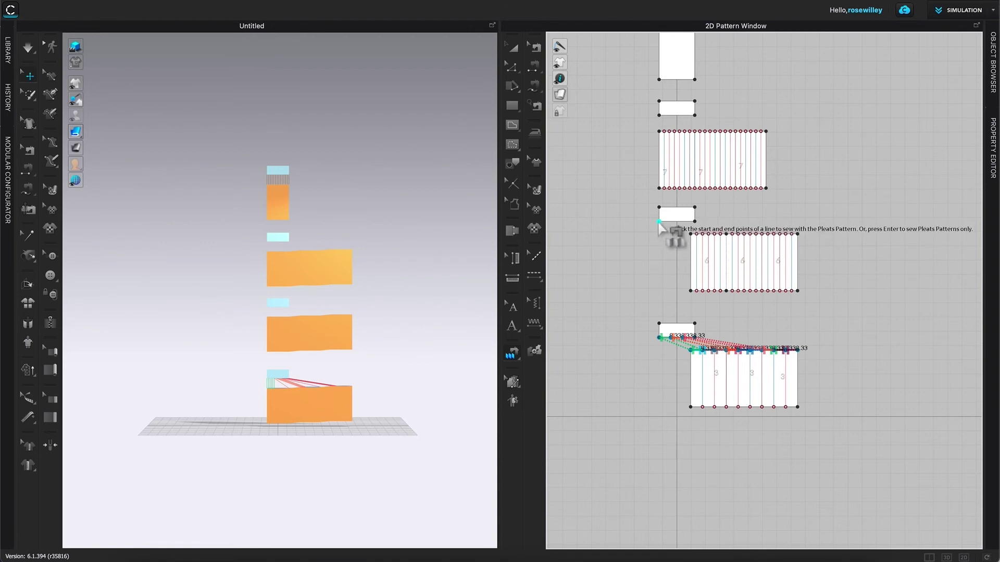
- With Pleats Sewing, sew the lower edge of the band above the panel labelled 6 to that panel's full top edge, left to right
{"action": "left_click", "coordinate": [660, 222]}
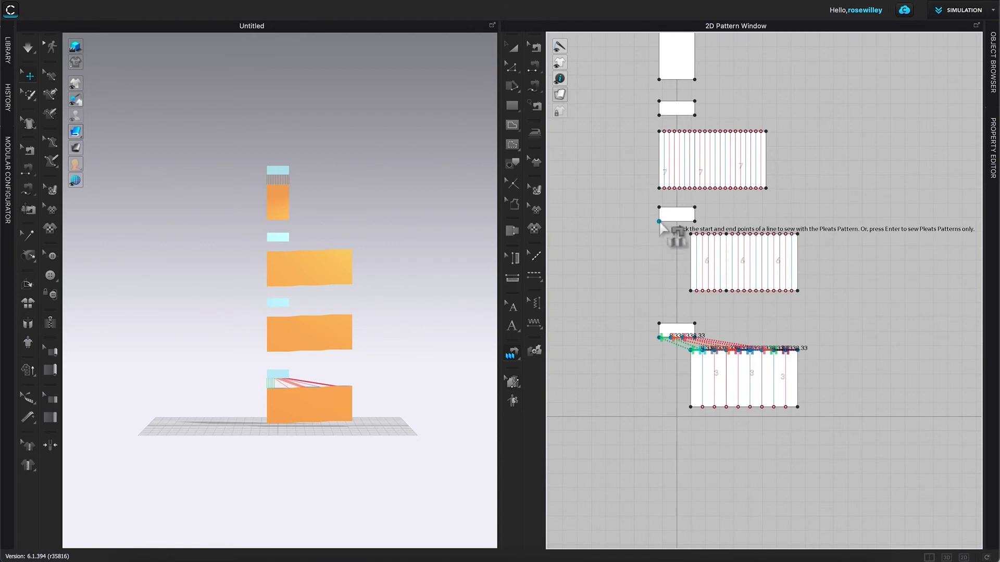
{"action": "left_click", "coordinate": [694, 221]}
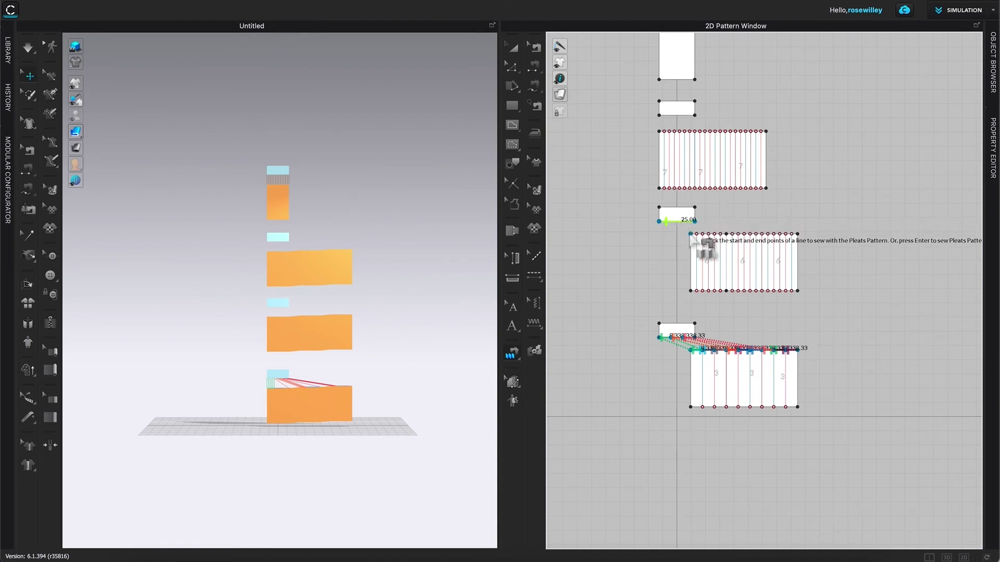
{"action": "left_click", "coordinate": [691, 234]}
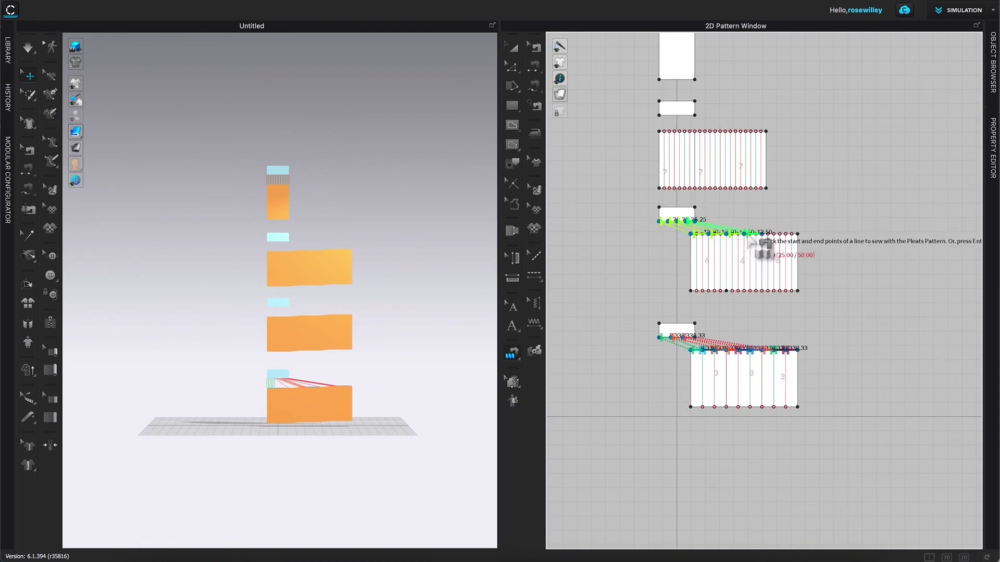
{"action": "left_click", "coordinate": [792, 237]}
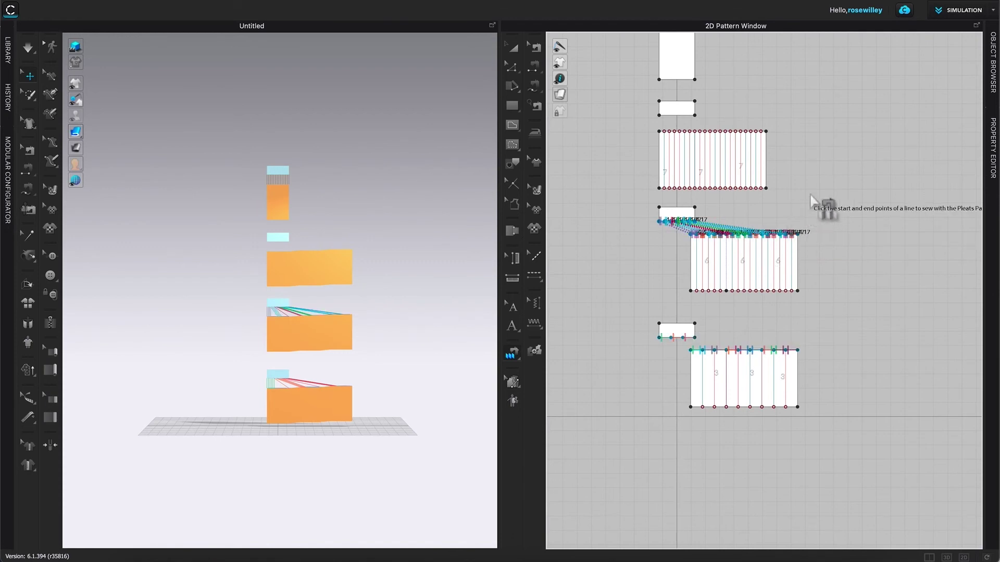
- Sew the lower edge of the band above the panel labelled 7 to that panel's full top edge with Pleats Sewing, left to right
{"action": "right_click_drag", "start_coordinate": [838, 98], "coordinate": [824, 180]}
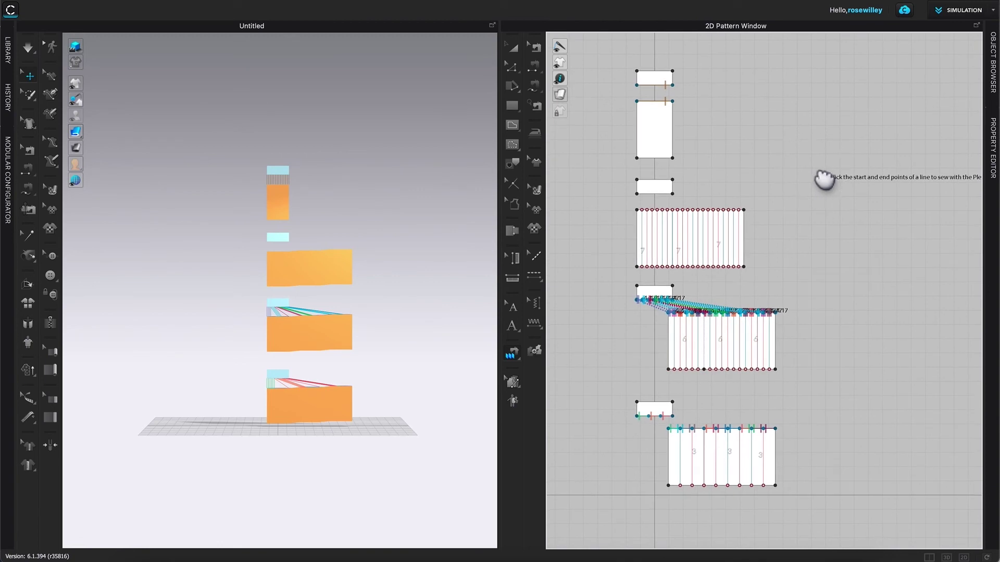
{"action": "left_click", "coordinate": [645, 193]}
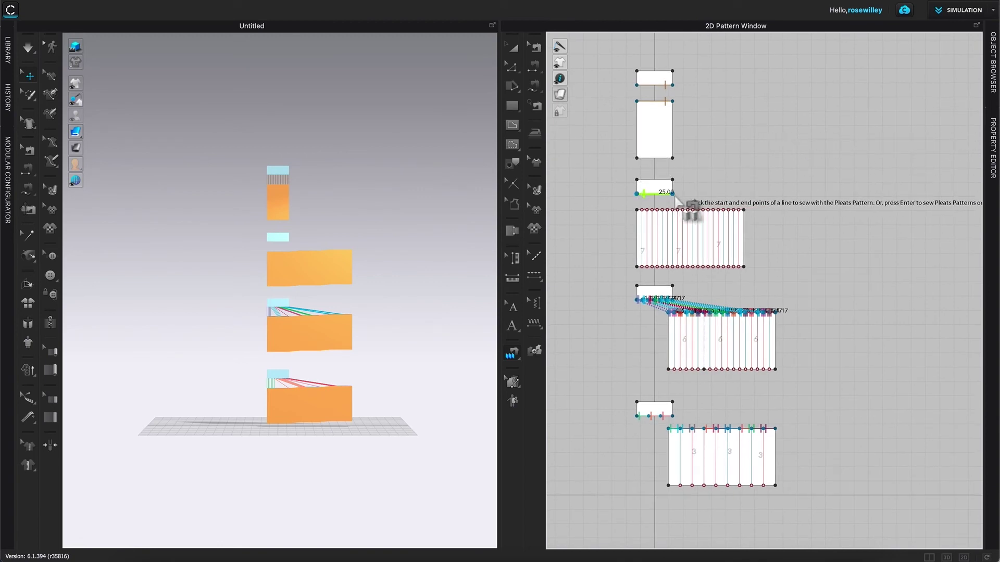
{"action": "left_click", "coordinate": [637, 210]}
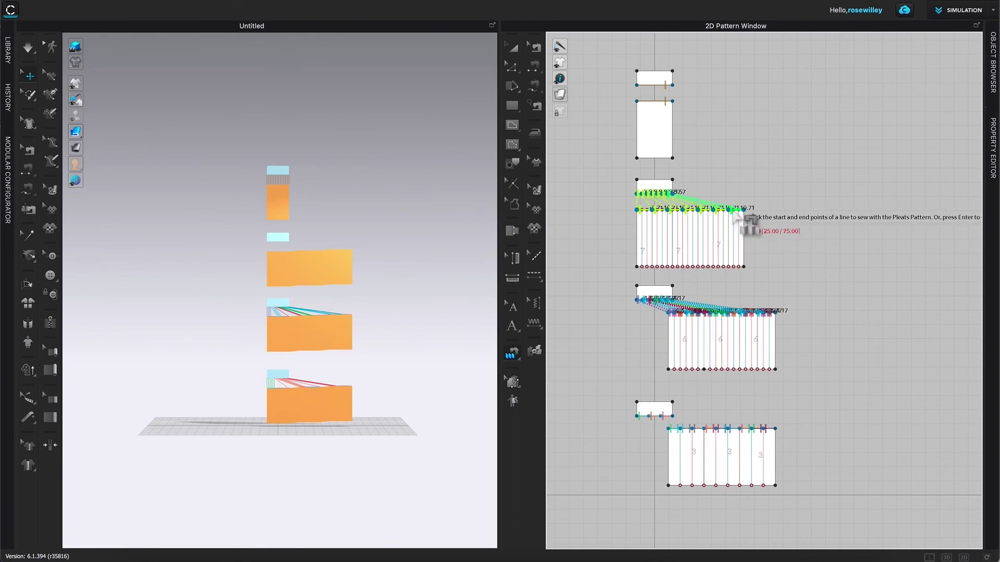
{"action": "left_click", "coordinate": [737, 216]}
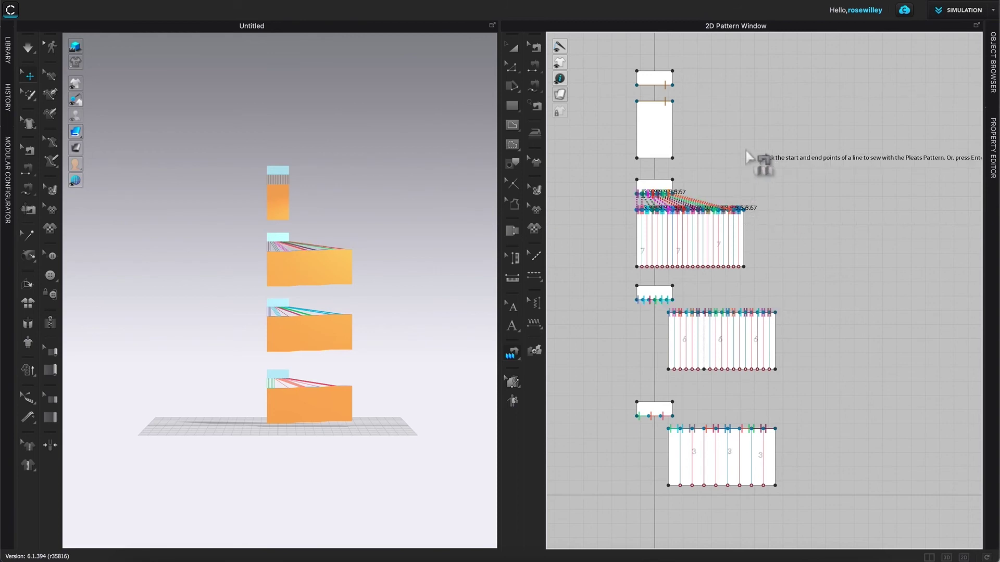
{"action": "scroll", "coordinate": [749, 156], "scroll_direction": "up", "scroll_amount": 1}
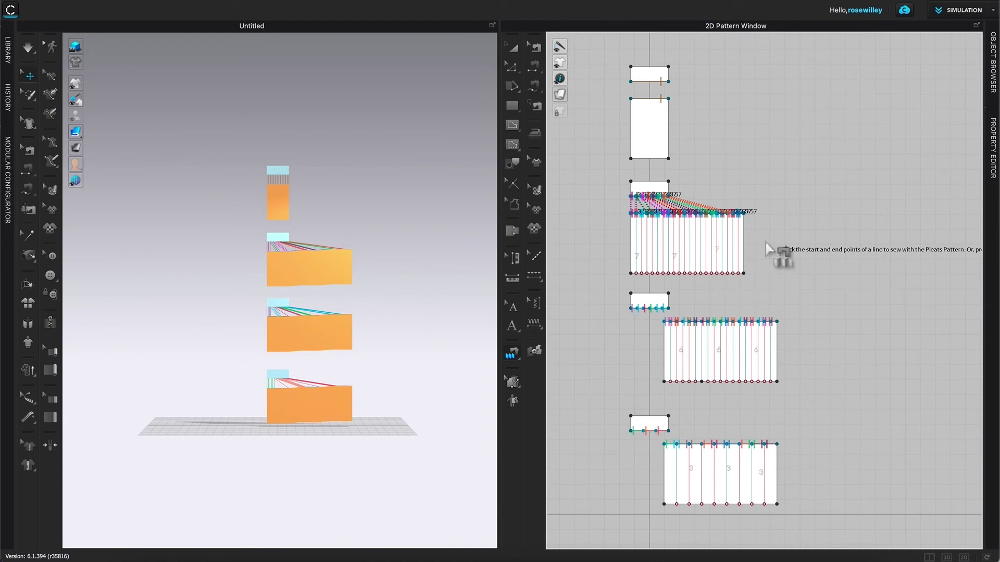
- Switch to Transform Pattern and simulate the garment so the sewn pleat panels fold up beneath their bands
{"action": "key", "text": "a"}
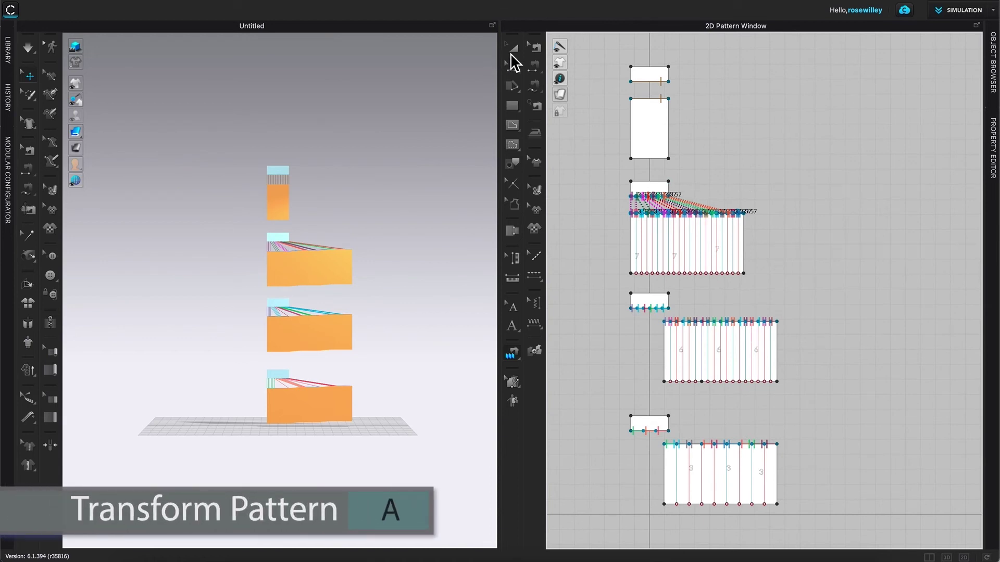
{"action": "left_click", "coordinate": [516, 49]}
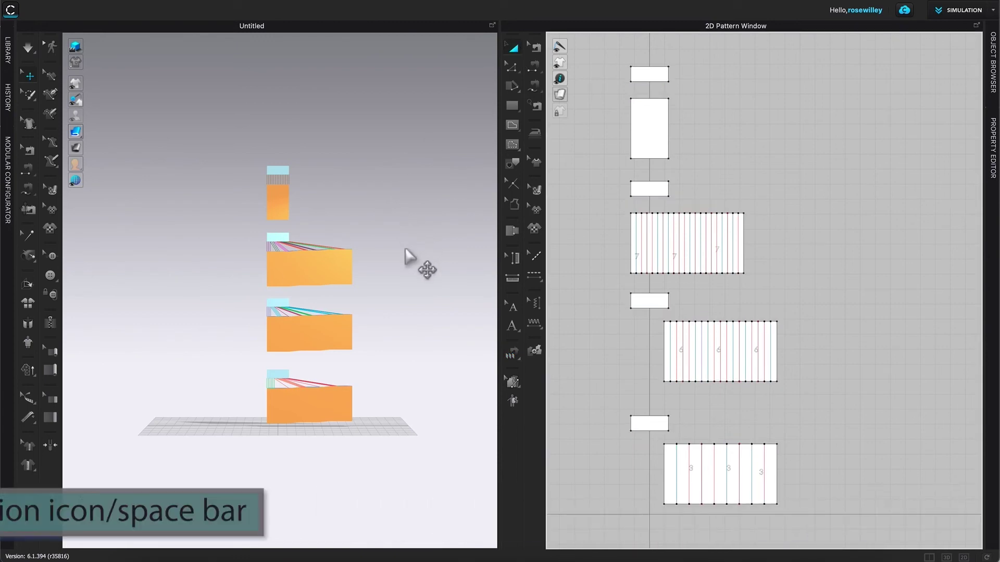
{"action": "key", "text": "space"}
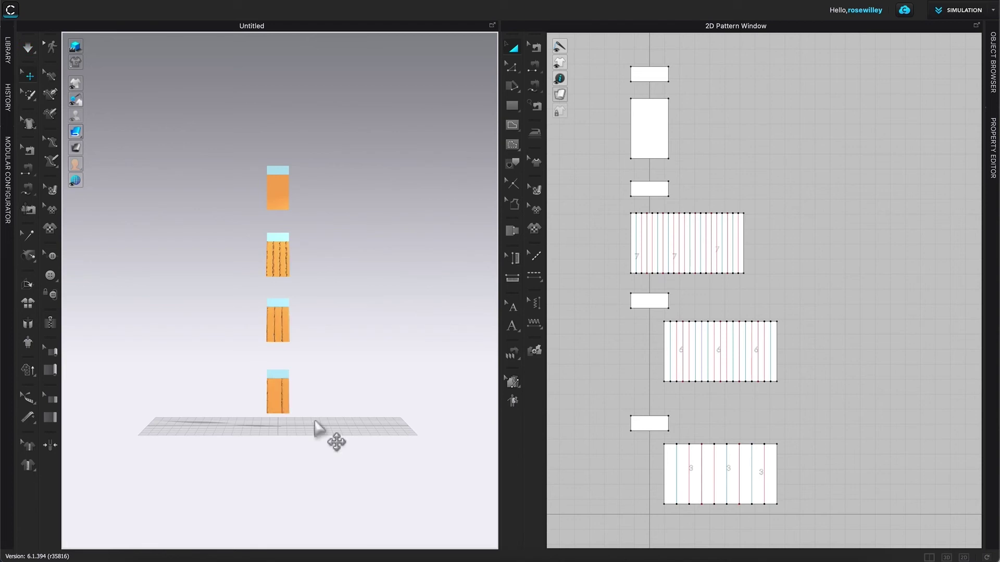
- Examine the simulated pleat samples up close in 3D and compare them with the full set of 2D patterns
{"action": "key", "text": "ctrl+plus"}
{"action": "key", "text": "ctrl+plus"}
{"action": "key", "text": "ctrl+plus"}
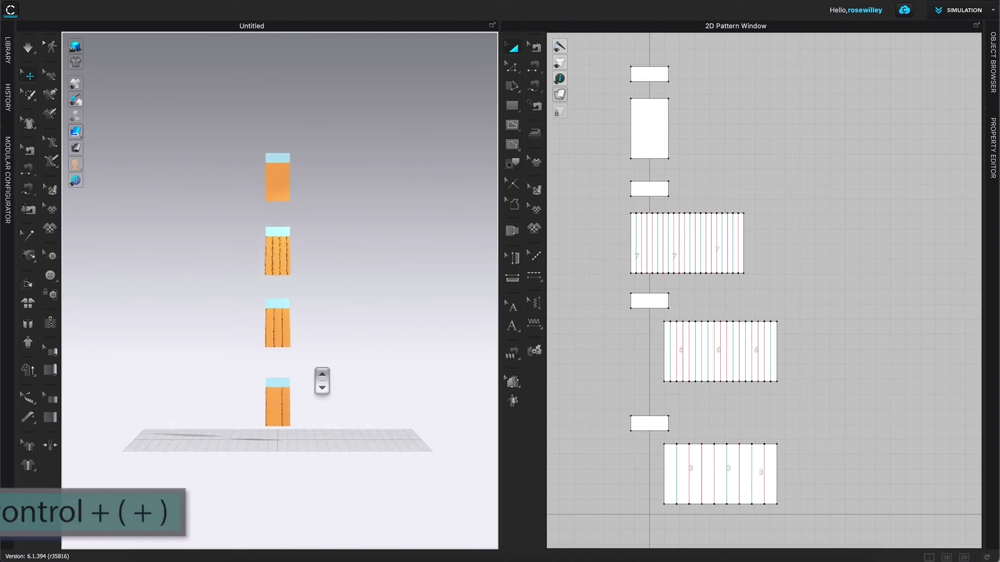
{"action": "key", "text": "ctrl+plus"}
{"action": "key", "text": "ctrl+plus"}
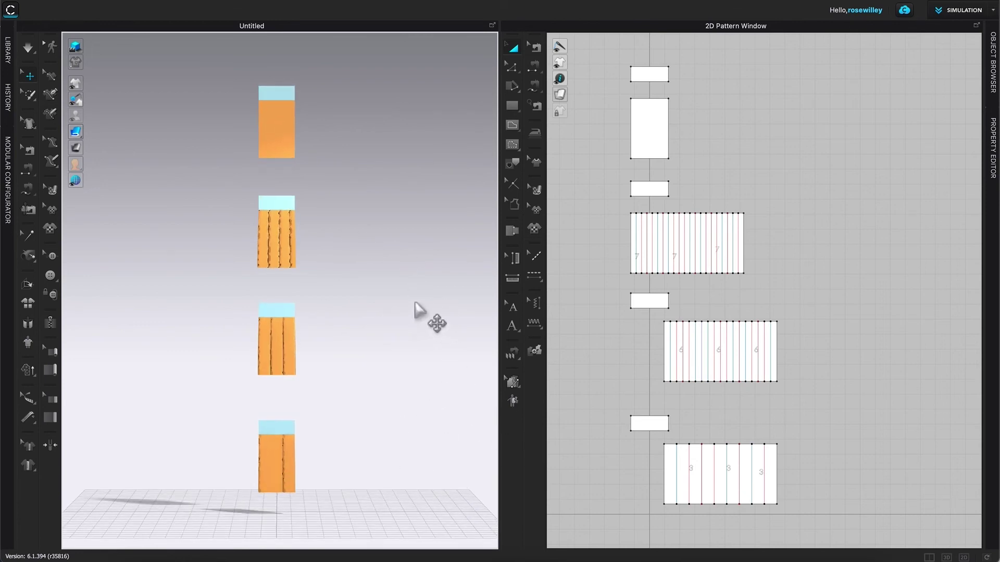
{"action": "scroll", "coordinate": [619, 407], "scroll_direction": "down", "scroll_amount": 2}
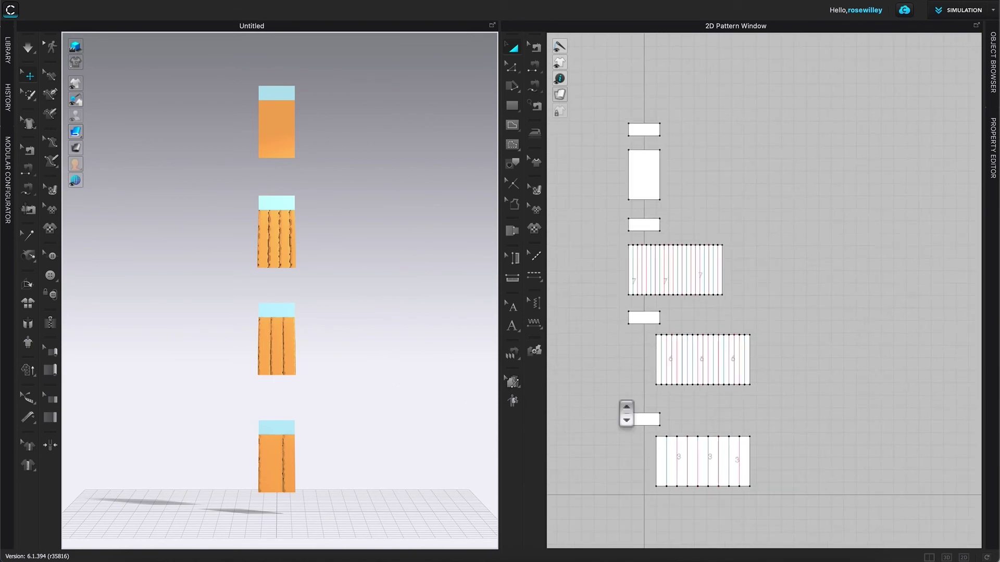
{"action": "scroll", "coordinate": [626, 413], "scroll_direction": "down", "scroll_amount": 1}
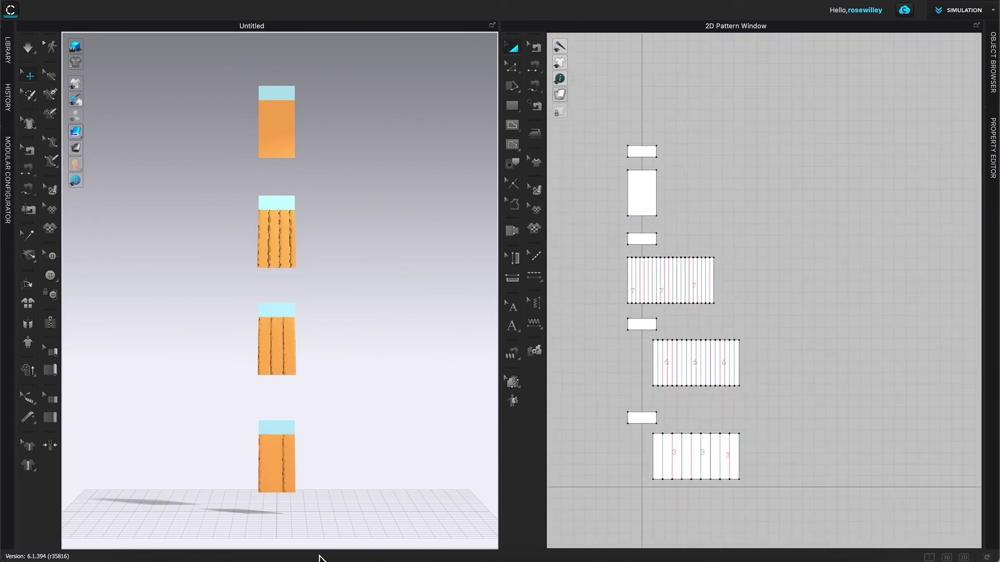
- Switch to the web browser and look through the pleated skirt patterns in the EncoderFashion shop on Etsy
{"action": "left_click", "coordinate": [341, 558]}
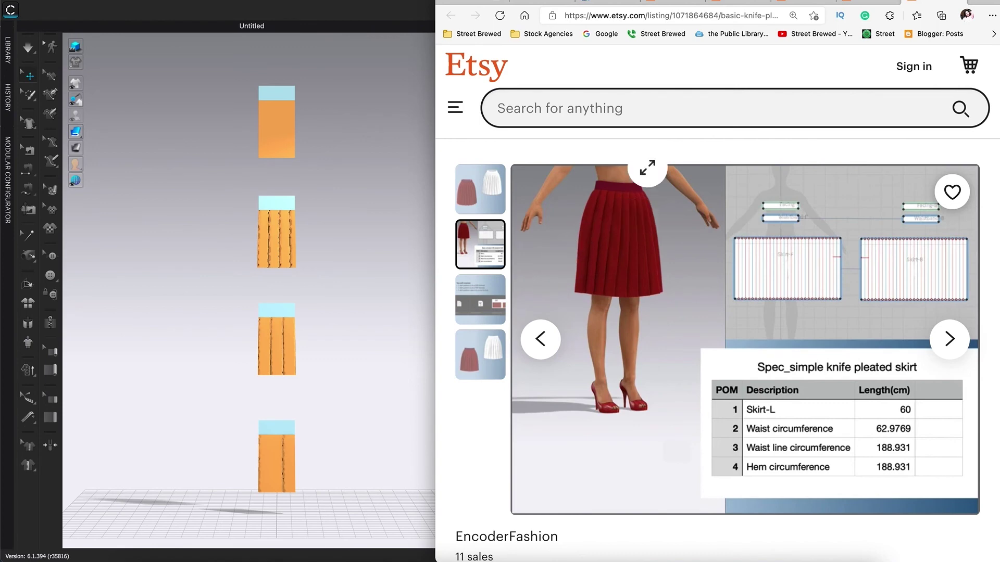
{"action": "left_click", "coordinate": [677, 4]}
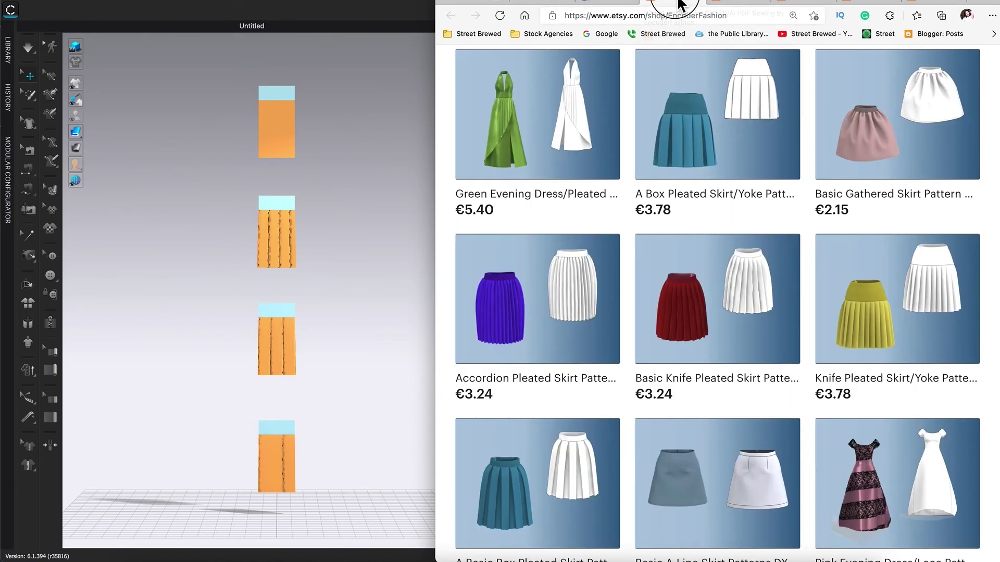
{"action": "scroll", "coordinate": [748, 106], "scroll_direction": "up", "scroll_amount": 1}
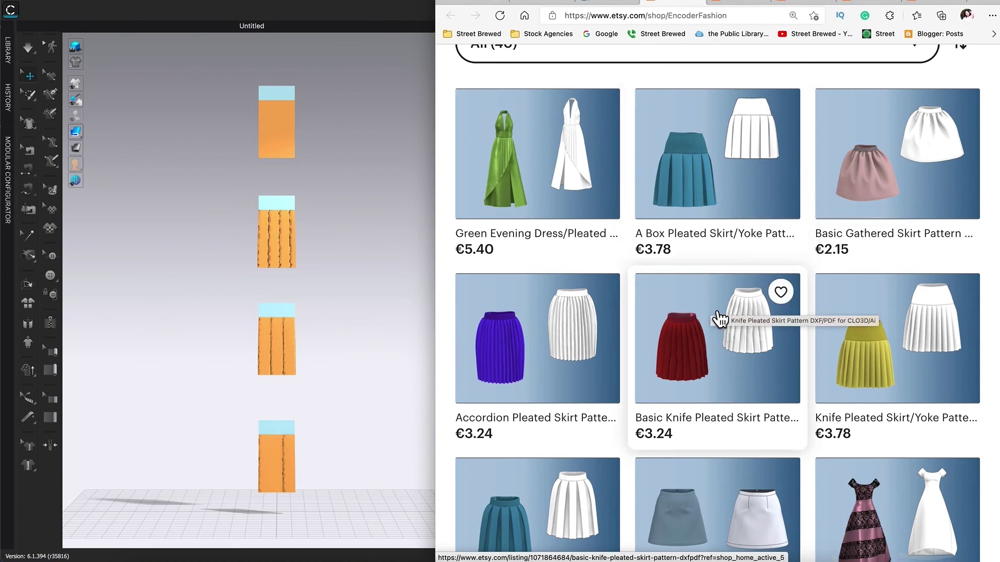
{"action": "scroll", "coordinate": [715, 186], "scroll_direction": "down", "scroll_amount": 1}
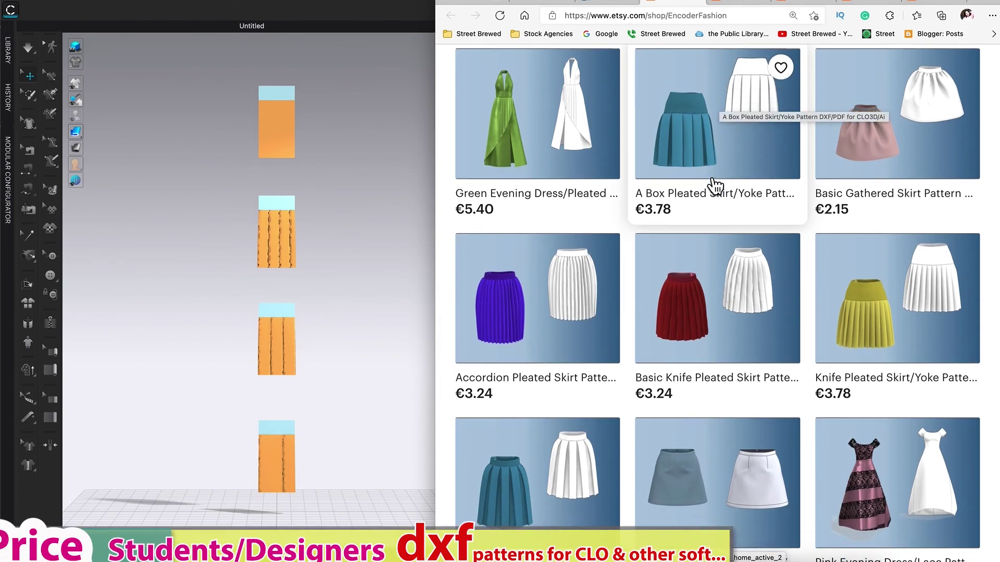
{"action": "scroll", "coordinate": [714, 186], "scroll_direction": "up", "scroll_amount": 1}
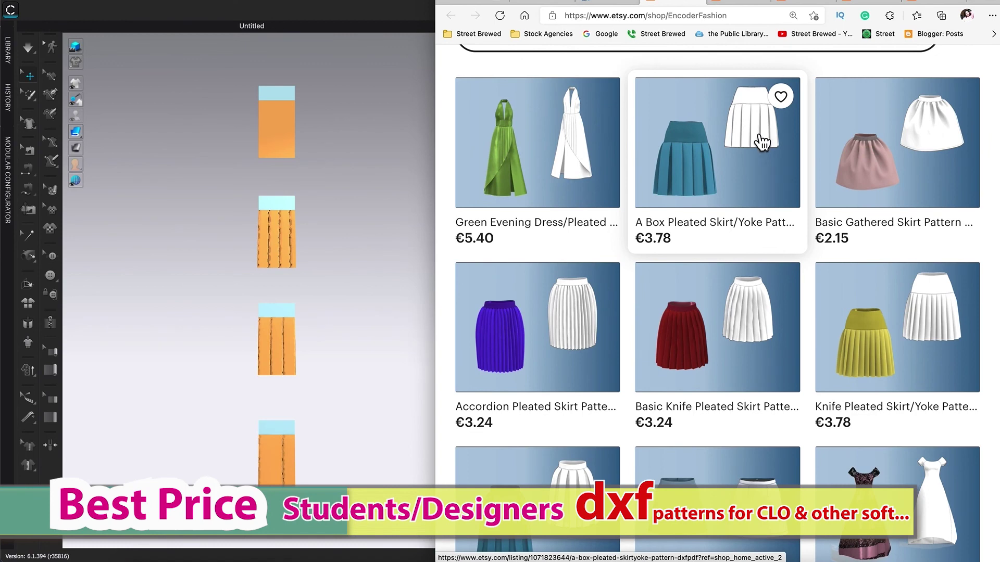
- View the green evening dress listing and the box pleated skirt with yoke listing, enlarging the latter's first image
{"action": "left_click", "coordinate": [750, 3]}
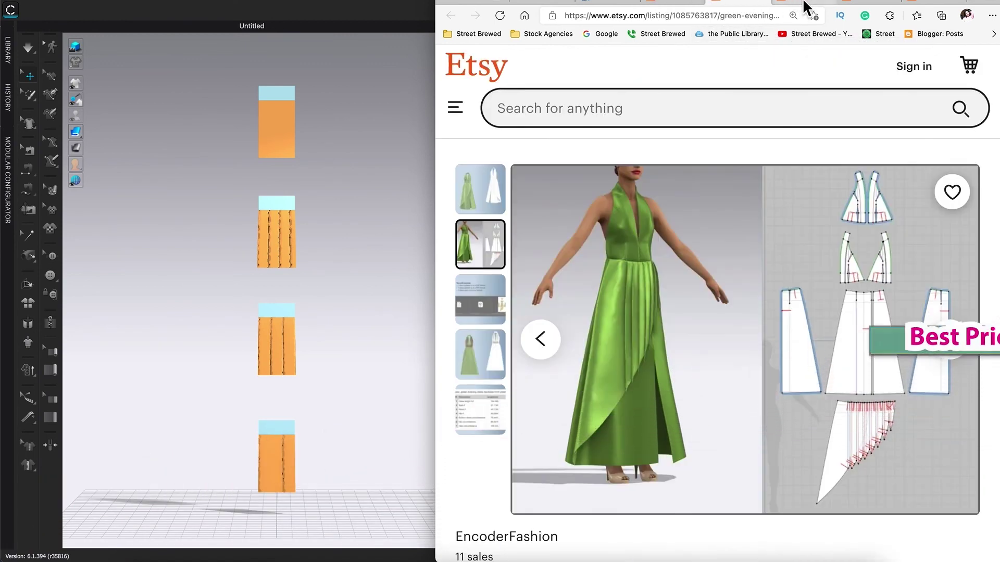
{"action": "left_click", "coordinate": [806, 5]}
{"action": "scroll", "coordinate": [672, 177], "scroll_direction": "down", "scroll_amount": 1}
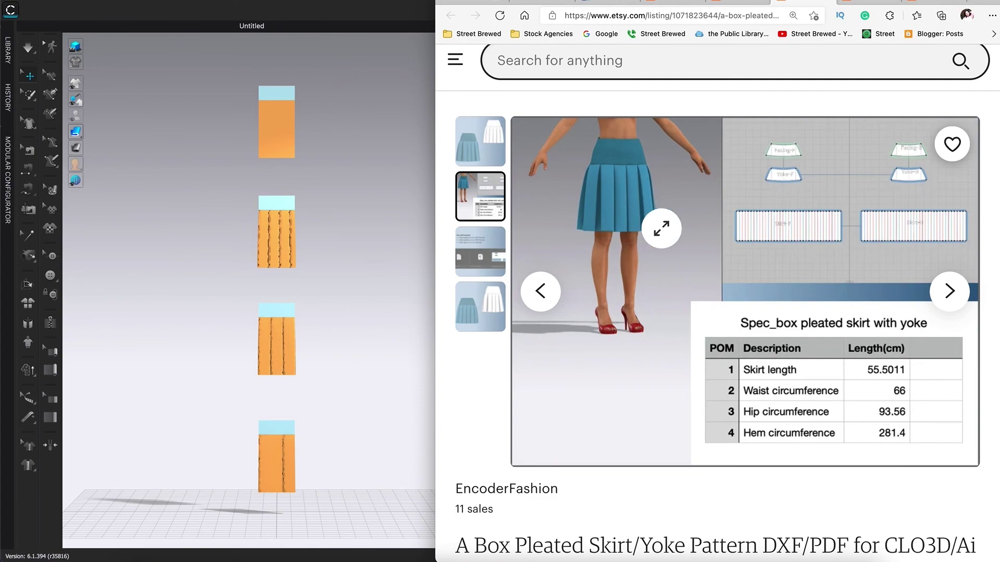
{"action": "left_click", "coordinate": [651, 228]}
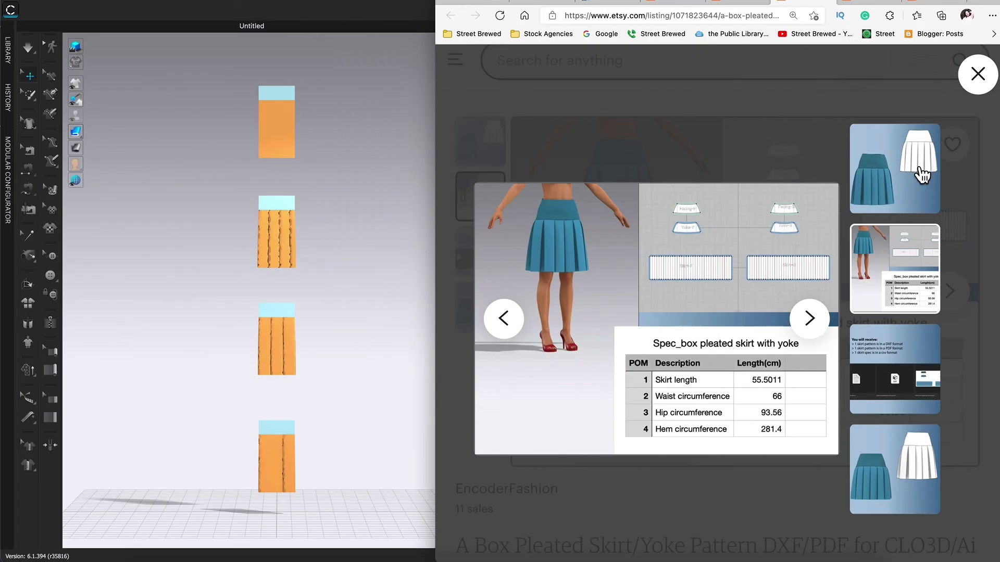
{"action": "left_click", "coordinate": [925, 130]}
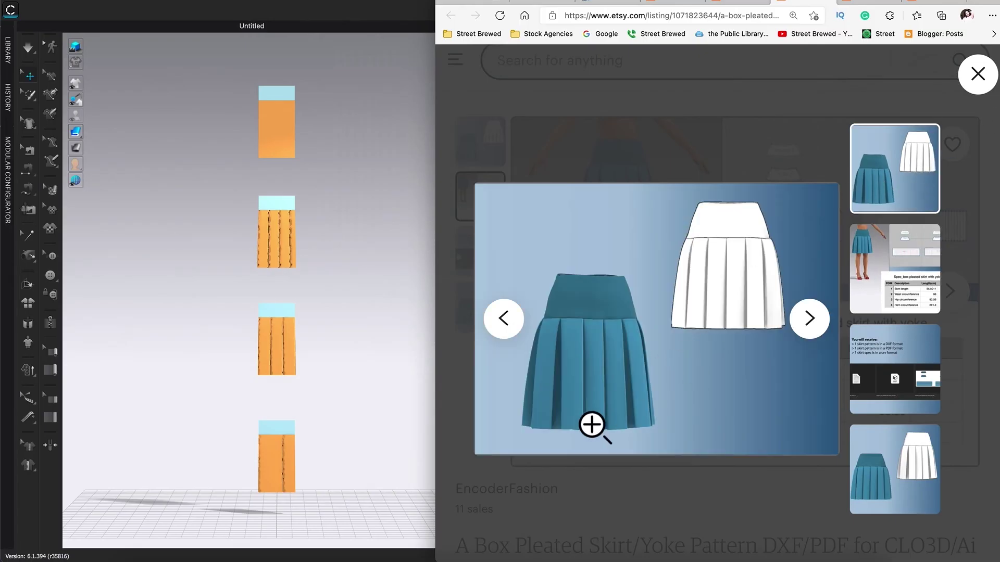